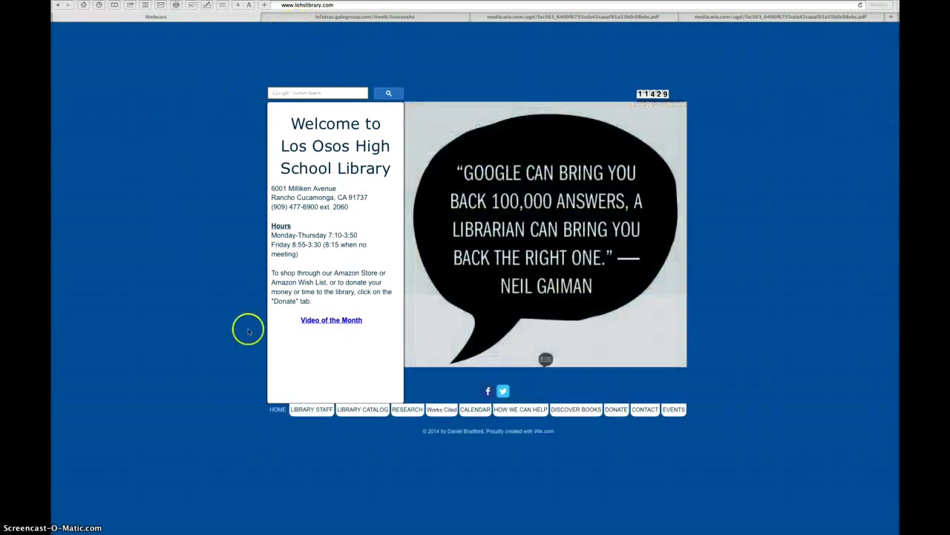
# Step: Go from the library website's Research page to the Student Resource Center database
pyautogui.click(407, 411)
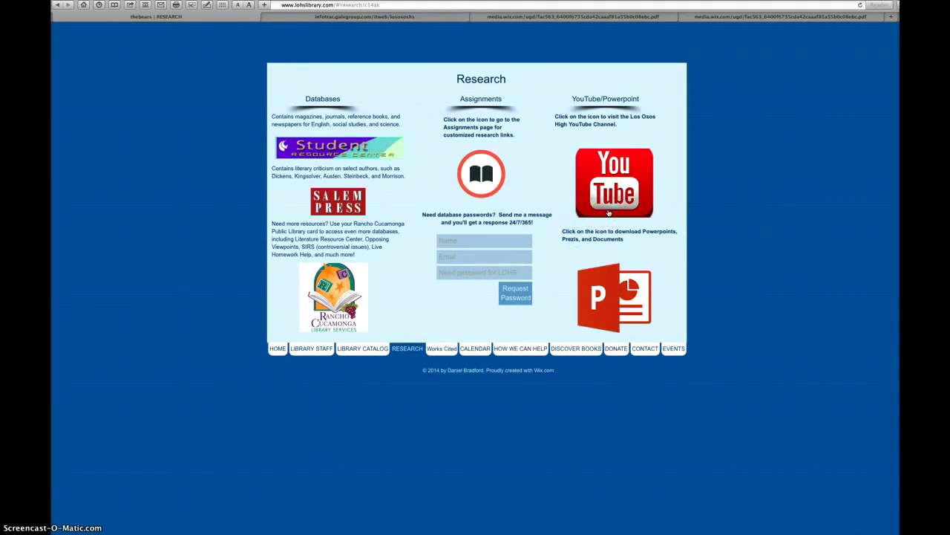
pyautogui.click(605, 213)
pyautogui.click(365, 152)
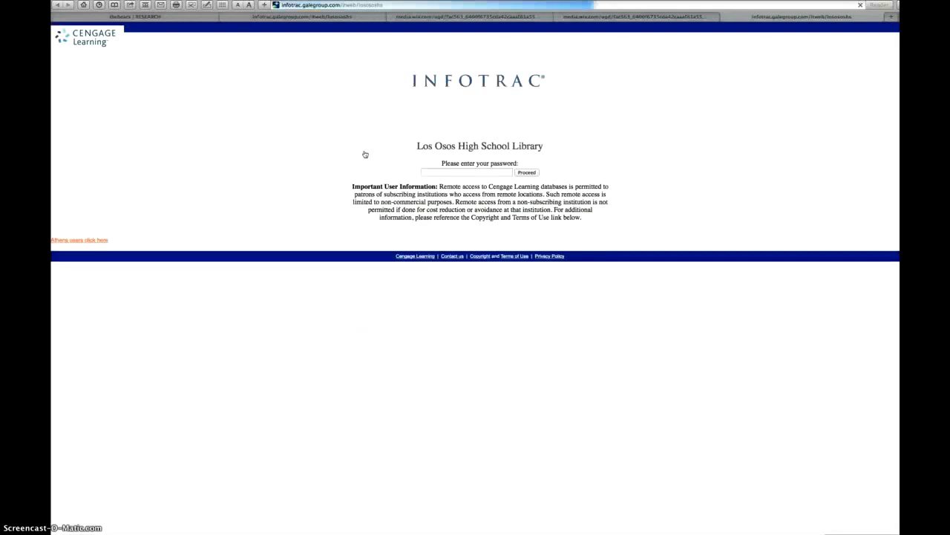
# Step: Enter the library password on the Infotrac page and proceed to the Gale databases list
pyautogui.click(365, 153)
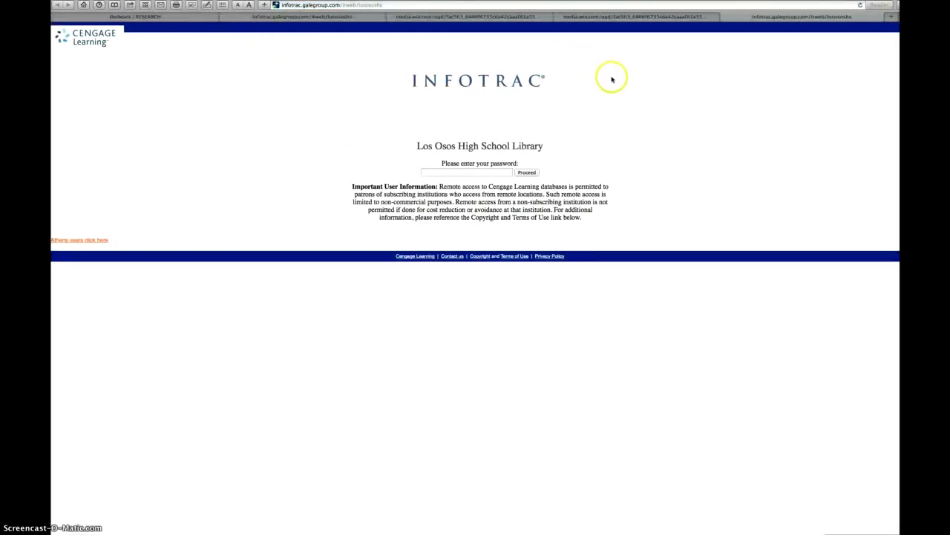
pyautogui.click(459, 172)
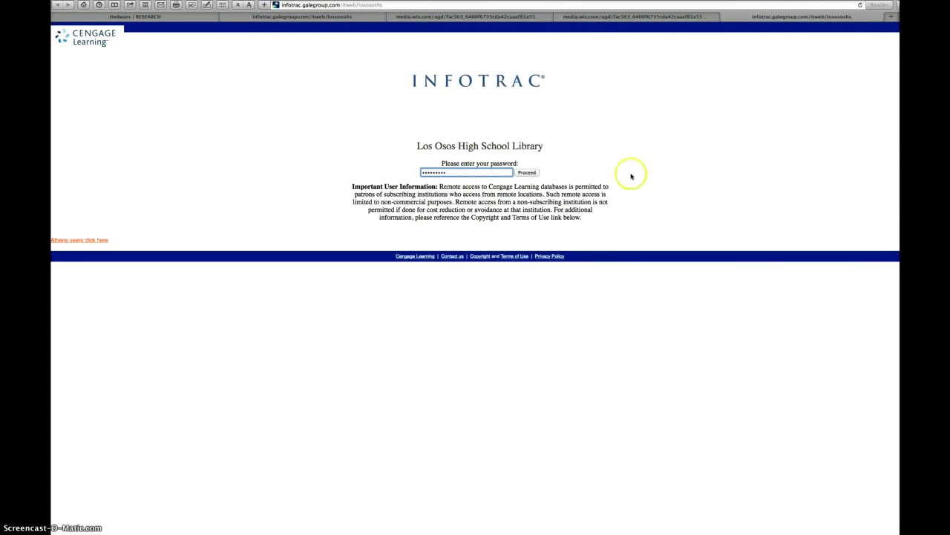
pyautogui.click(528, 173)
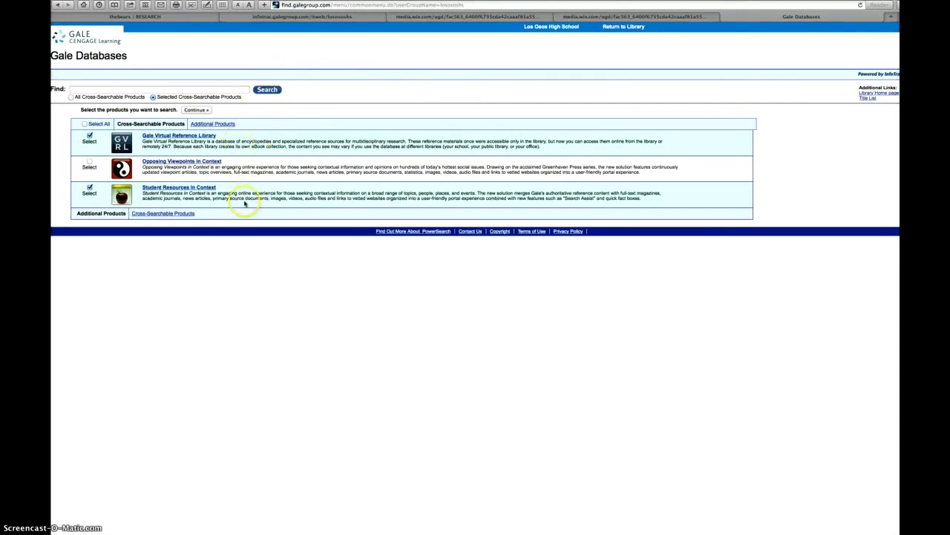
# Step: Continue into PowerSearch with Gale Virtual Reference Library and Student Resources in Context selected
pyautogui.click(221, 90)
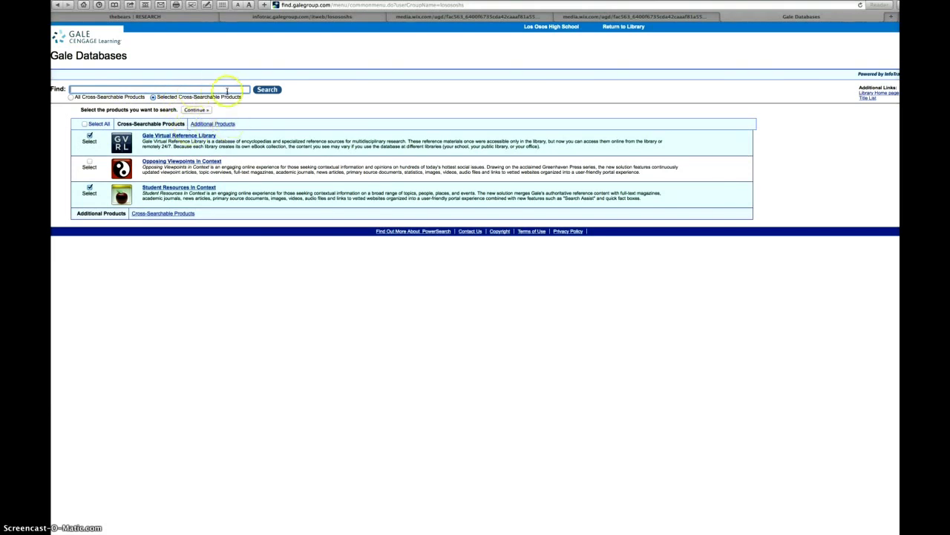
pyautogui.click(268, 90)
pyautogui.click(268, 90)
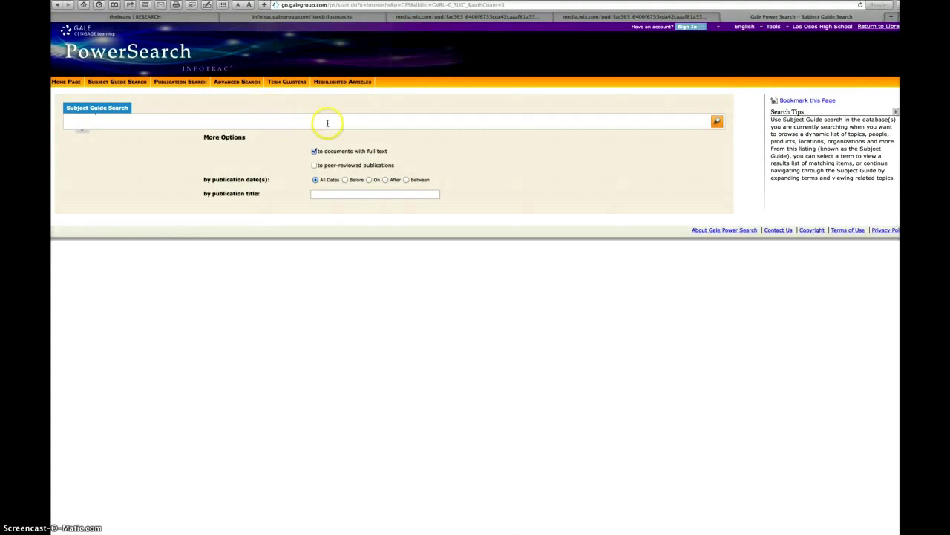
# Step: Look over the New User? account registration form
pyautogui.click(699, 28)
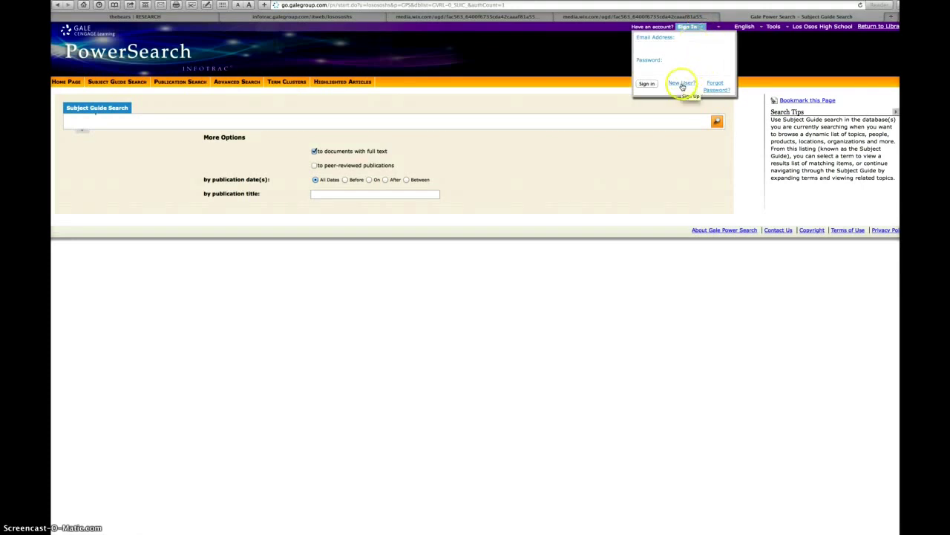
pyautogui.click(682, 84)
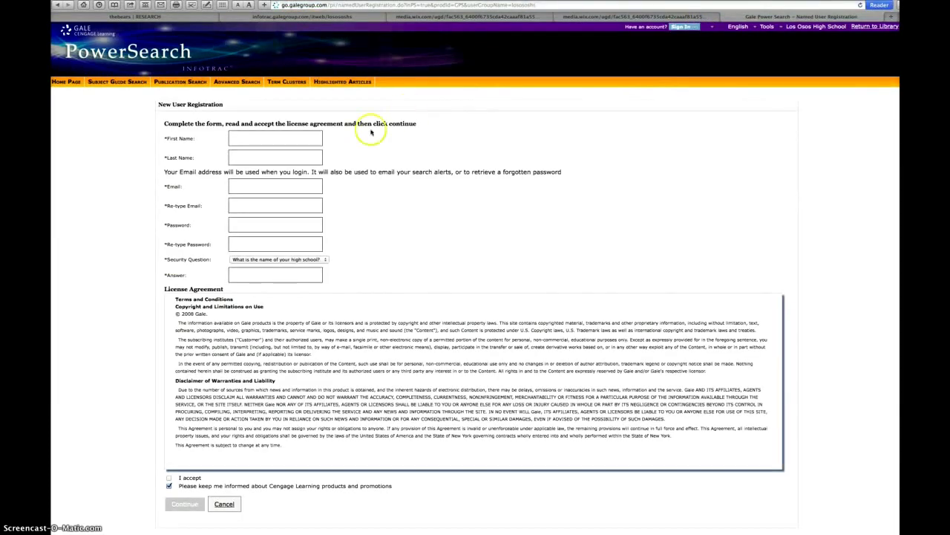
pyautogui.scroll(-1, 360, 159)
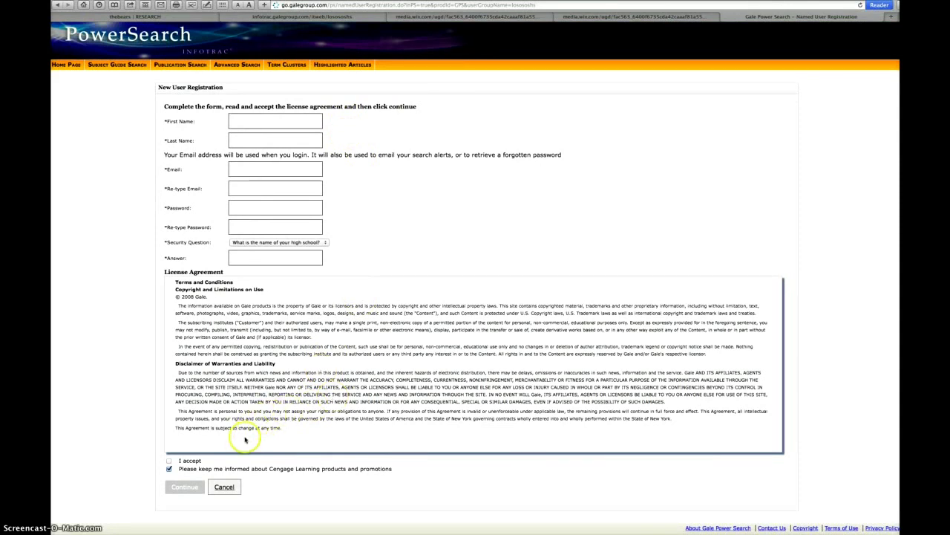
pyautogui.scroll(1, 246, 439)
pyautogui.scroll(1, 488, 293)
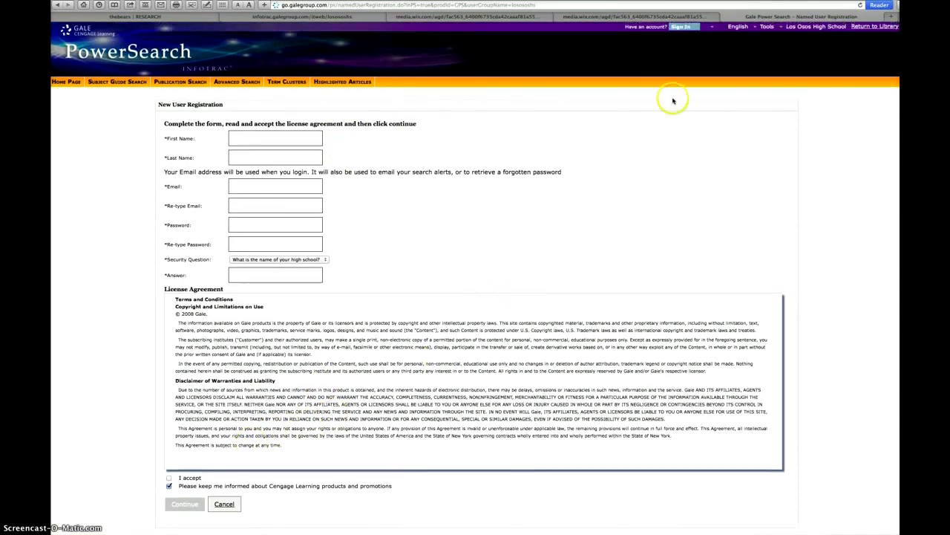
# Step: Sign in with the account e-mail and password, and answer Safari's save-password prompt
pyautogui.click(681, 26)
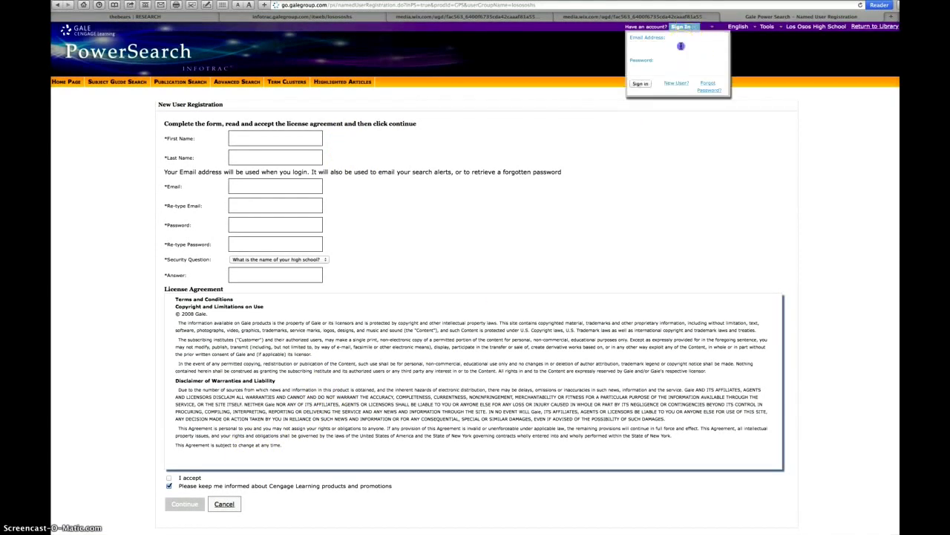
pyautogui.click(681, 46)
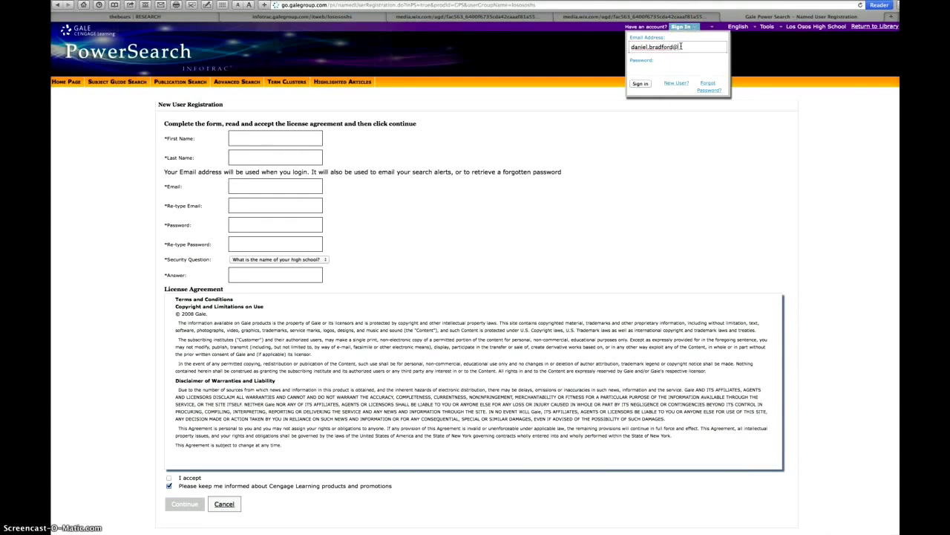
pyautogui.press('Tab')
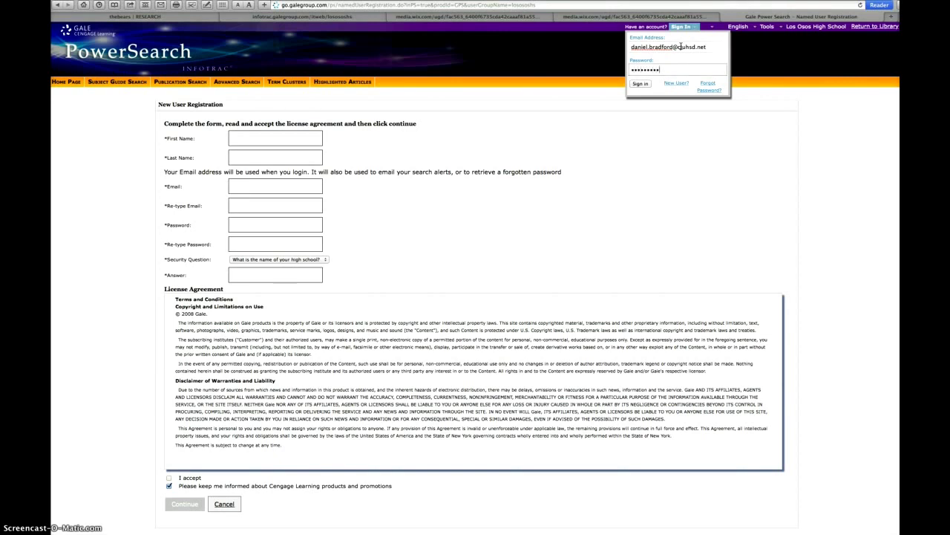
pyautogui.click(637, 84)
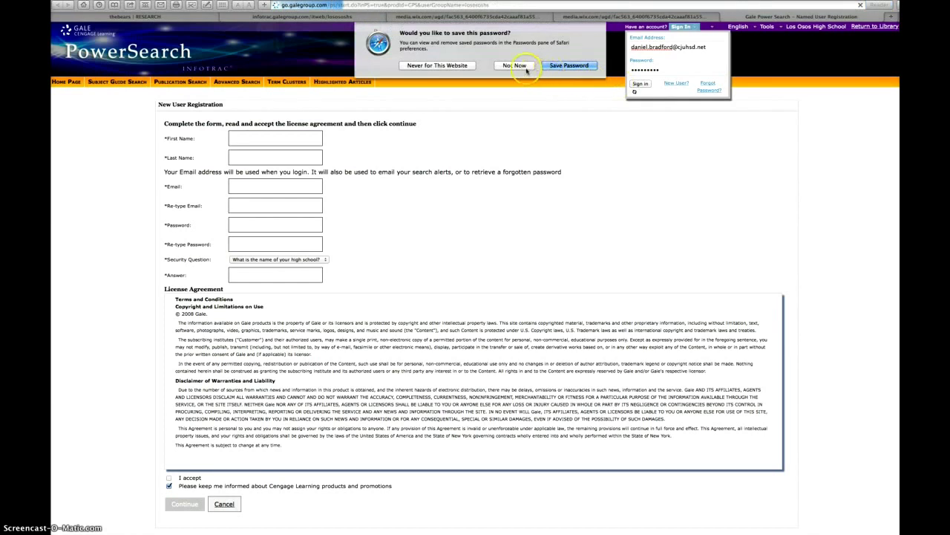
pyautogui.click(551, 67)
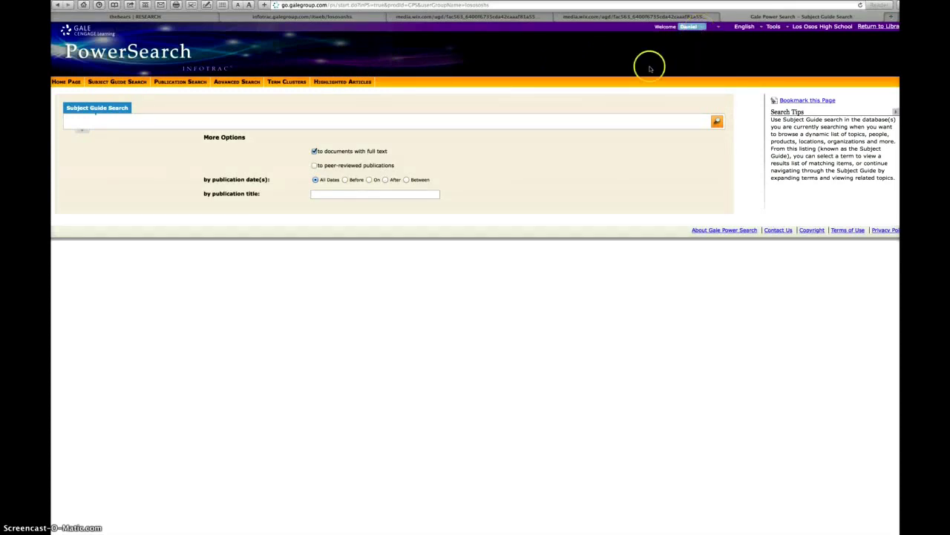
# Step: Run an Advanced Search for the keyword 'obesity epidemic'
pyautogui.click(237, 81)
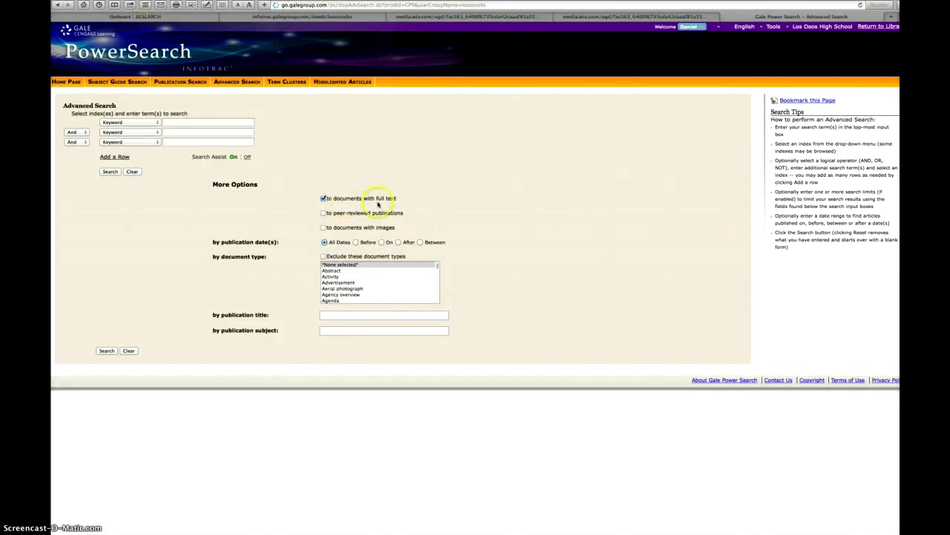
pyautogui.click(209, 123)
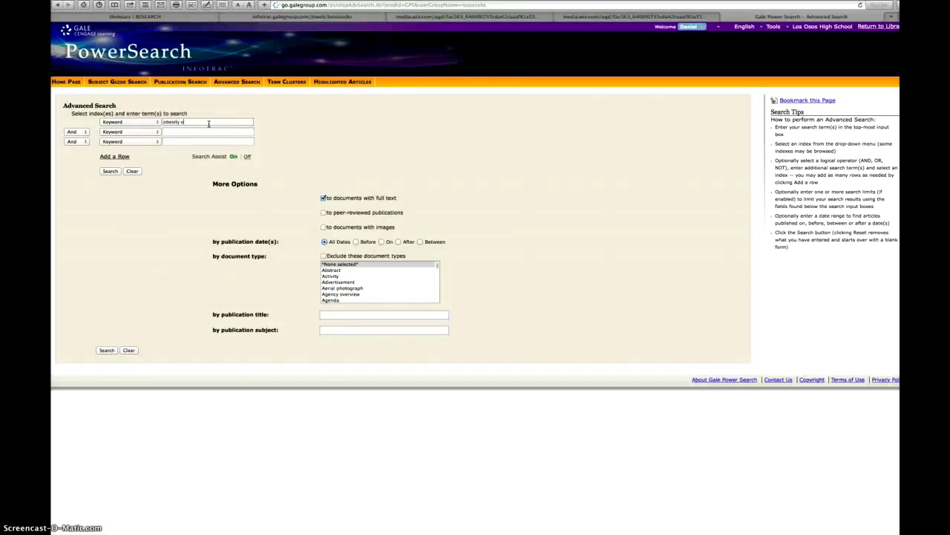
pyautogui.write('pidemic')
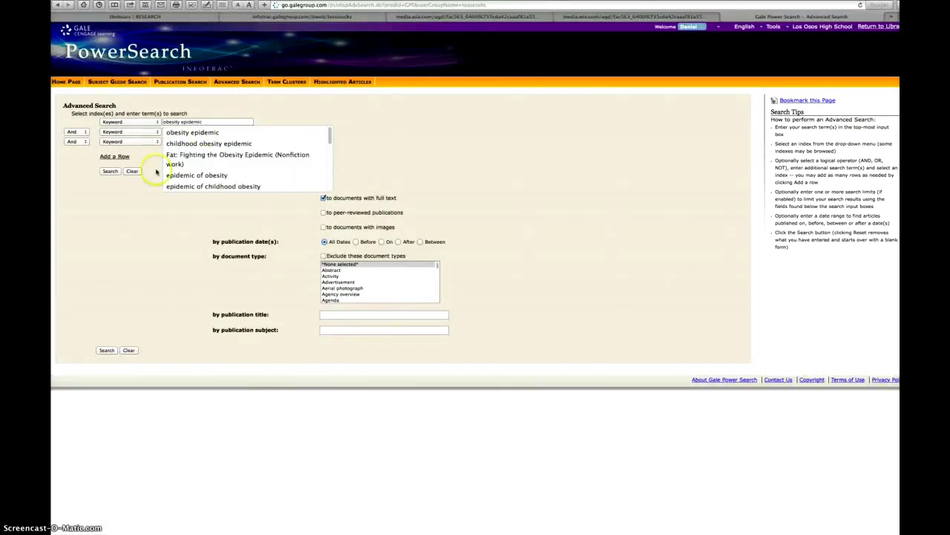
pyautogui.click(112, 218)
pyautogui.click(110, 171)
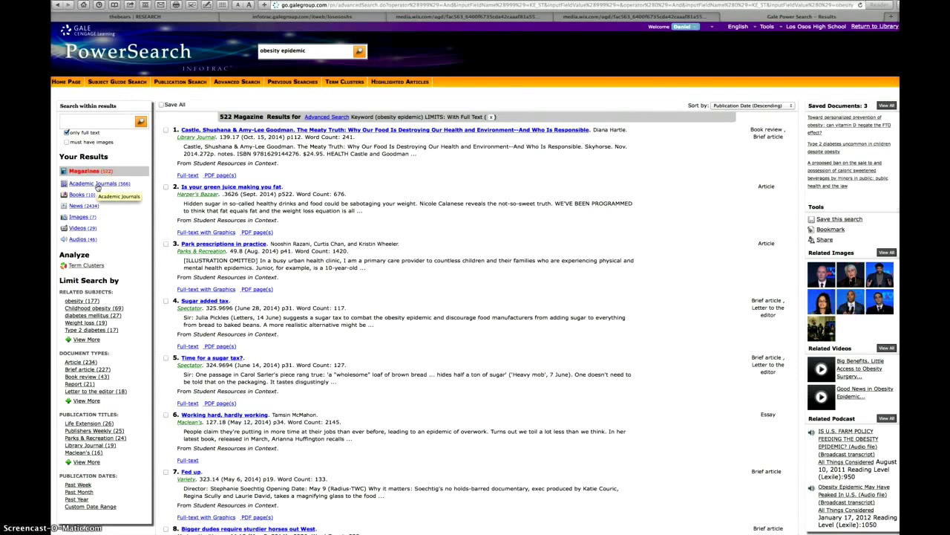
# Step: Show only Academic Journals results and narrow them to the Childhood obesity subject
pyautogui.click(97, 185)
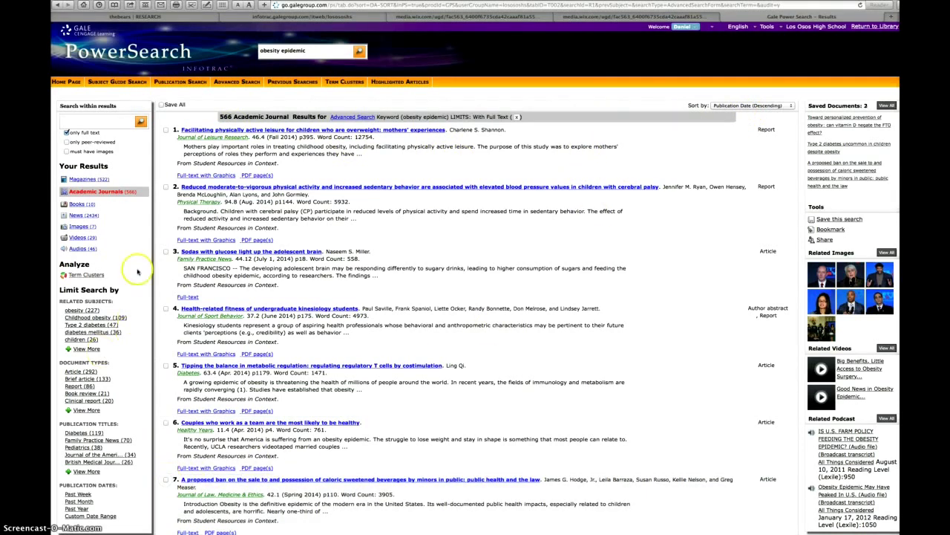
pyautogui.scroll(-1, 140, 214)
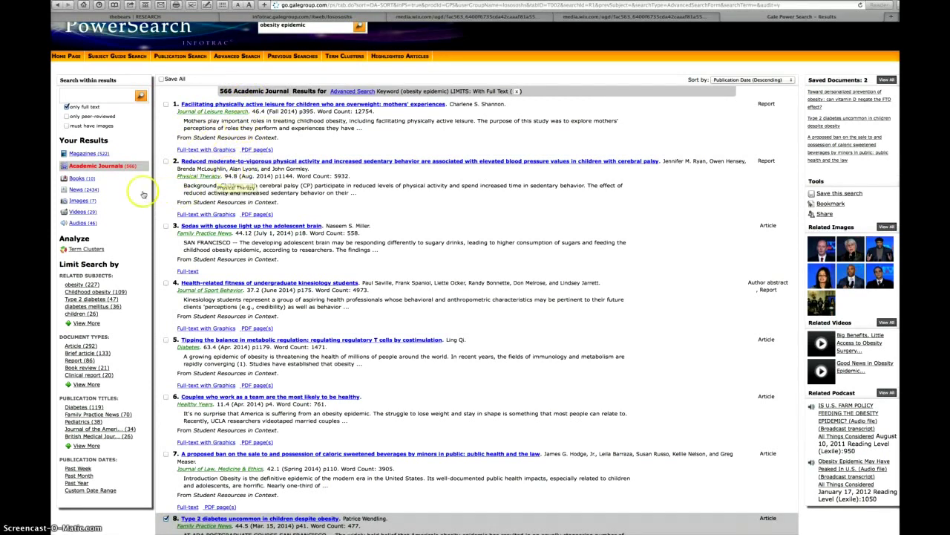
pyautogui.scroll(-1, 143, 195)
pyautogui.scroll(-1, 143, 194)
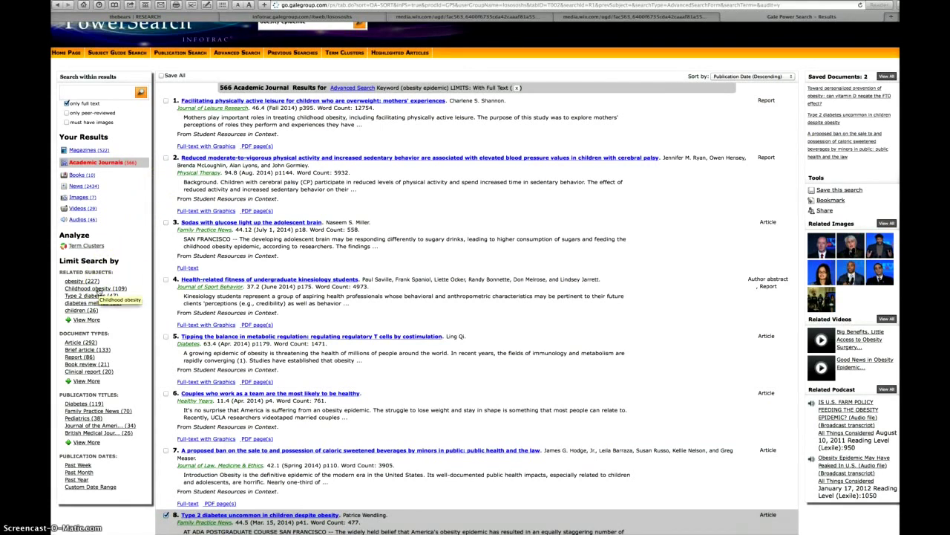
pyautogui.click(99, 289)
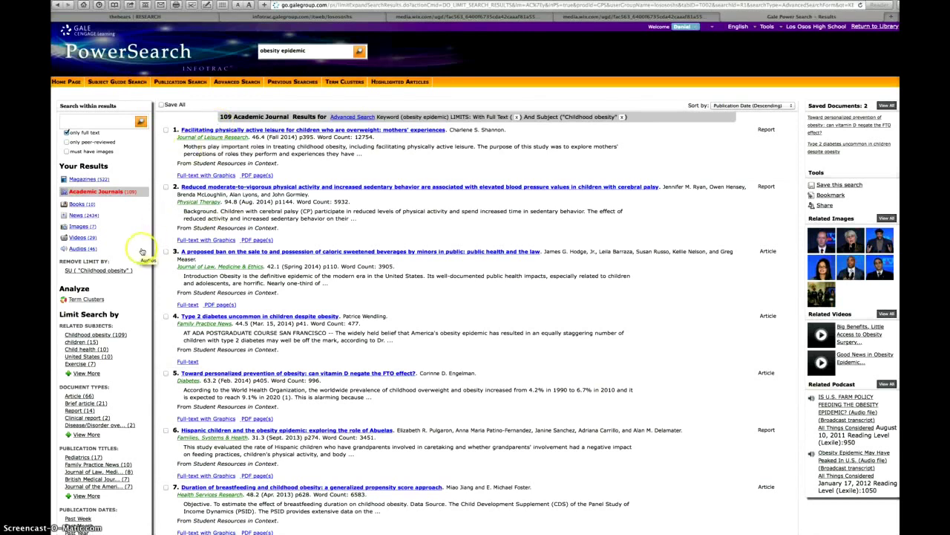
pyautogui.scroll(-1, 140, 249)
pyautogui.scroll(-3, 140, 260)
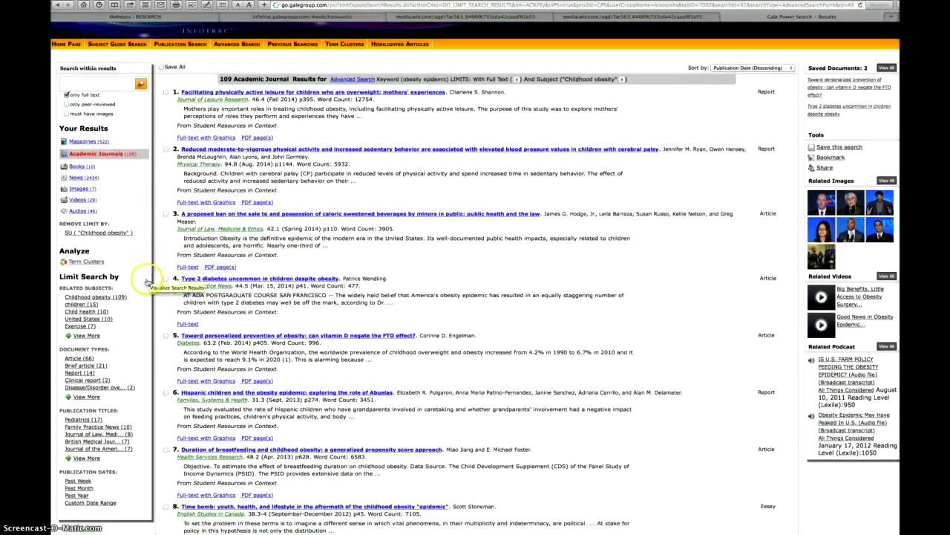
pyautogui.scroll(-3, 259, 204)
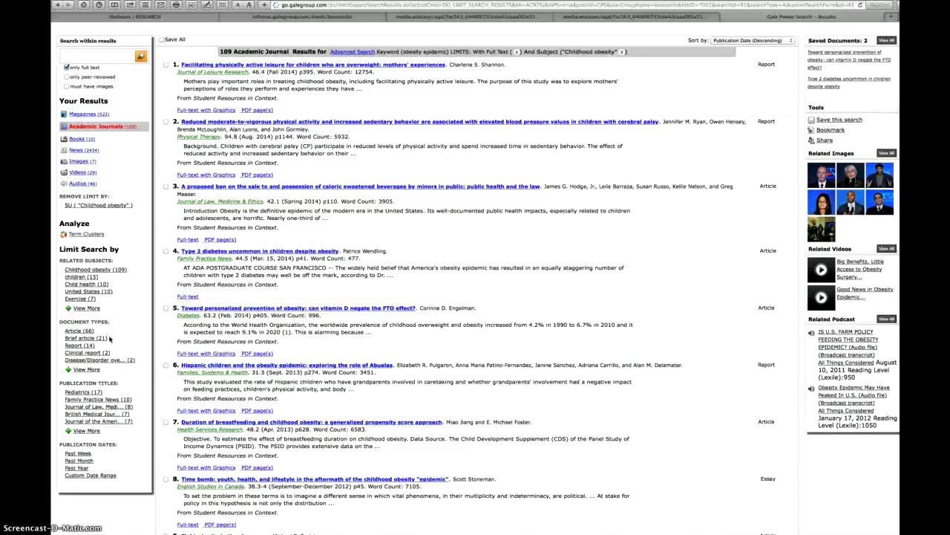
# Step: Limit the journal results to the Article document type, leaving 66 results
pyautogui.click(84, 330)
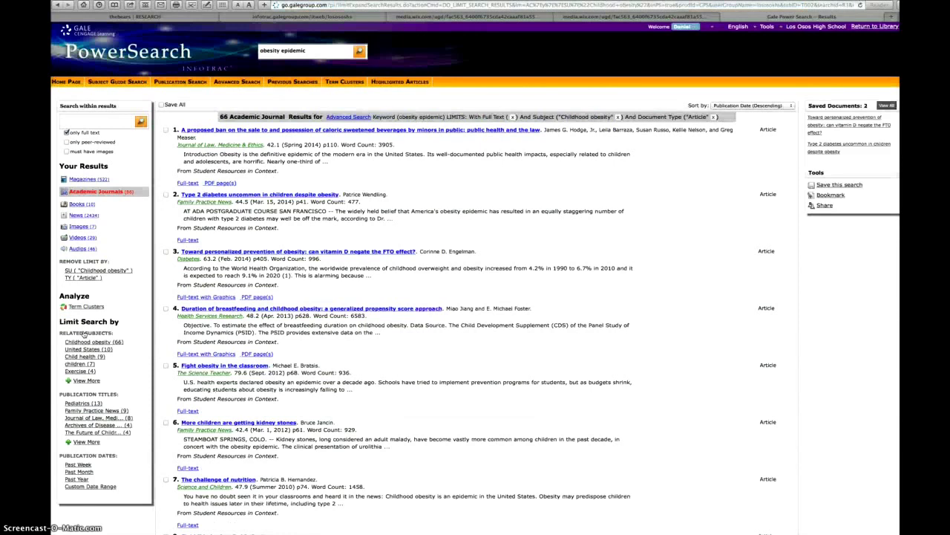
pyautogui.click(203, 171)
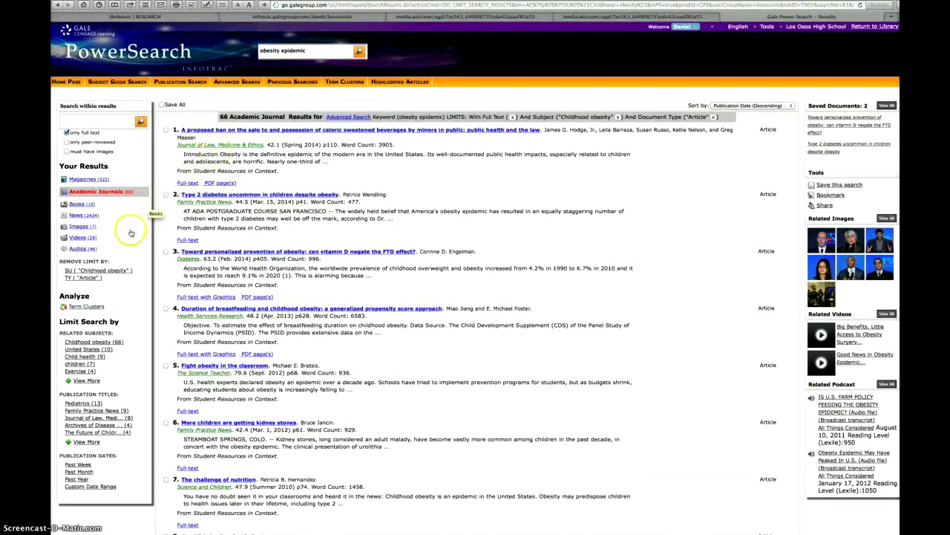
pyautogui.scroll(-2, 131, 242)
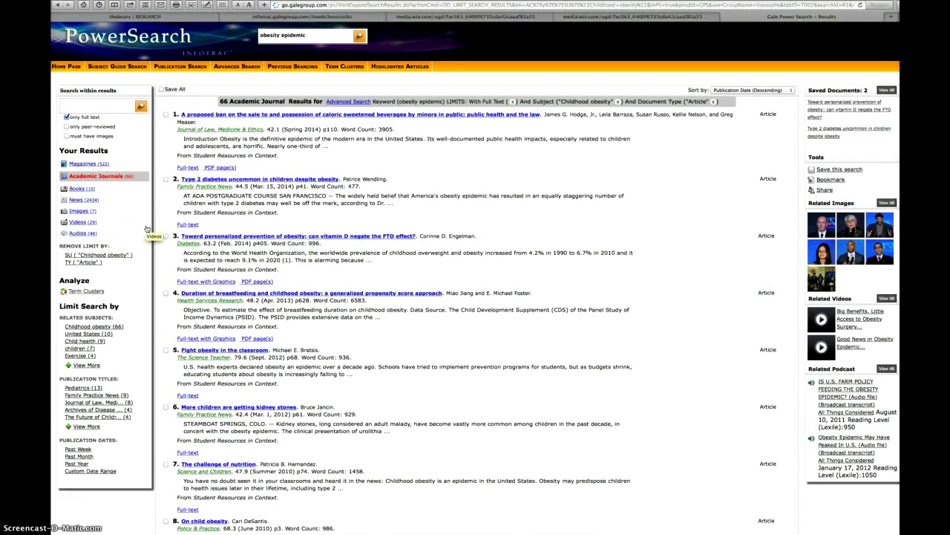
pyautogui.scroll(-1, 139, 235)
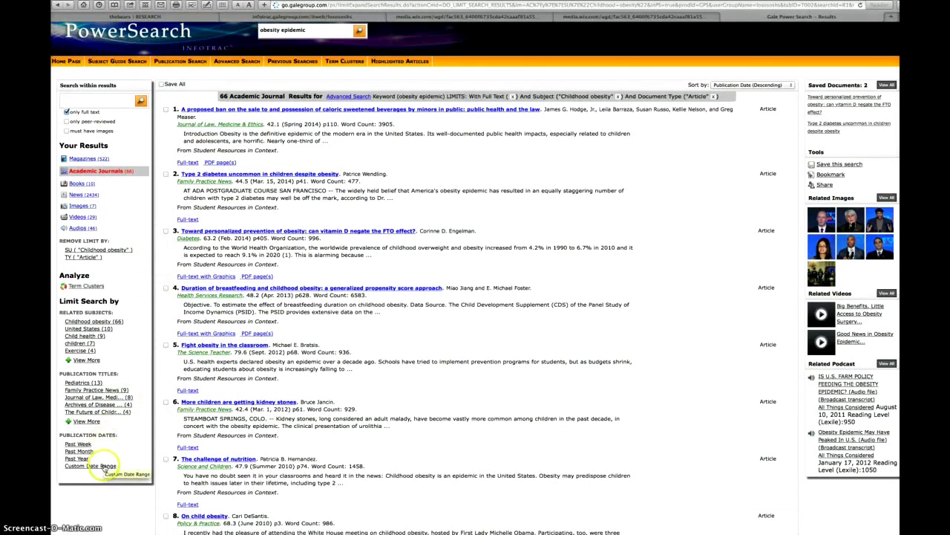
# Step: Apply a custom date range from 01/01/2011 to 10/20/2014 to the results
pyautogui.click(104, 466)
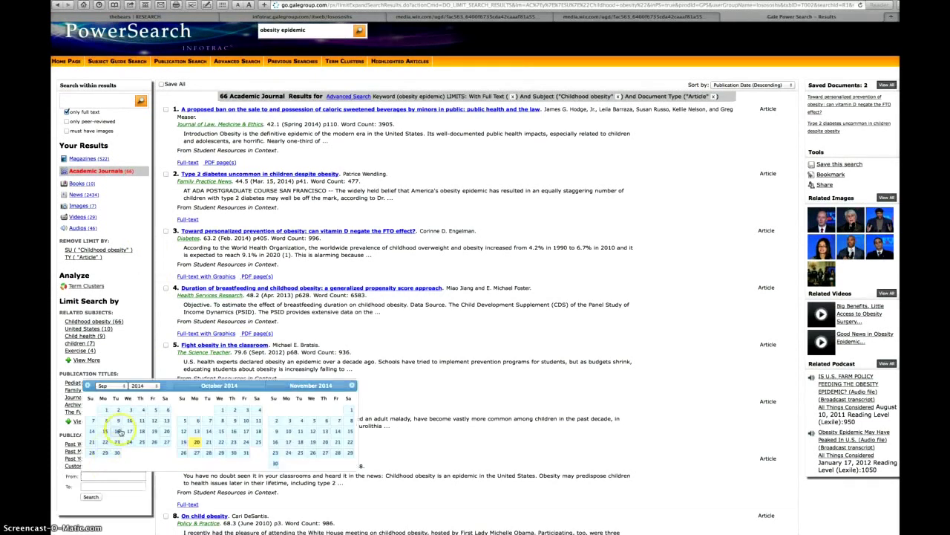
pyautogui.click(111, 386)
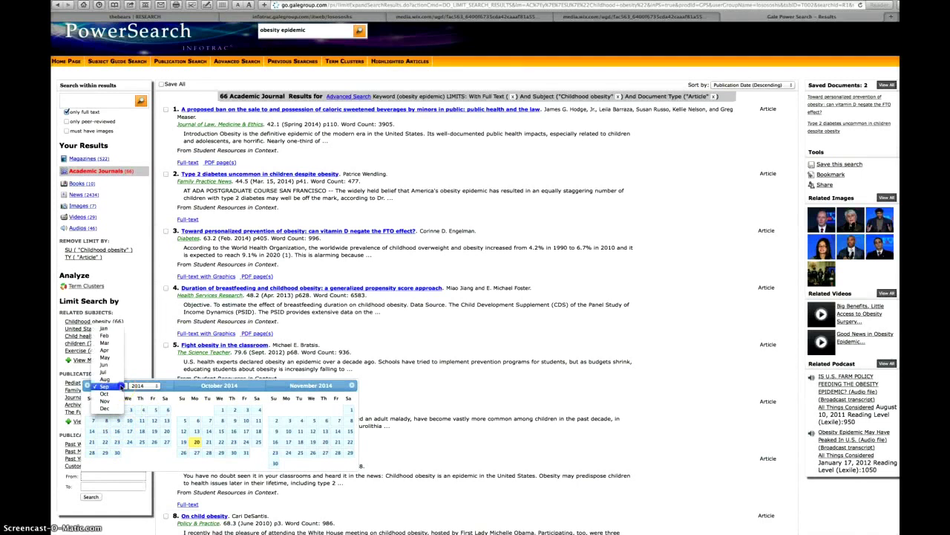
pyautogui.click(110, 331)
pyautogui.click(146, 386)
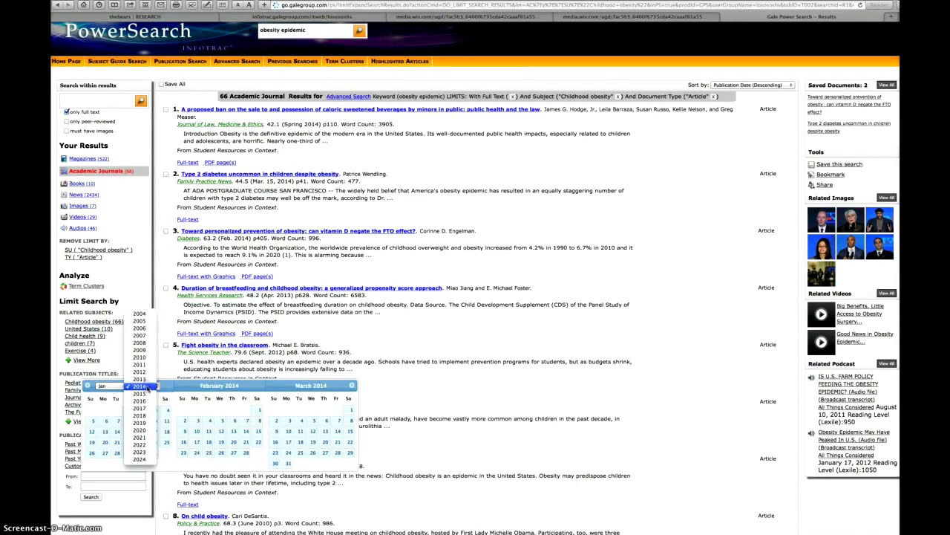
pyautogui.click(141, 365)
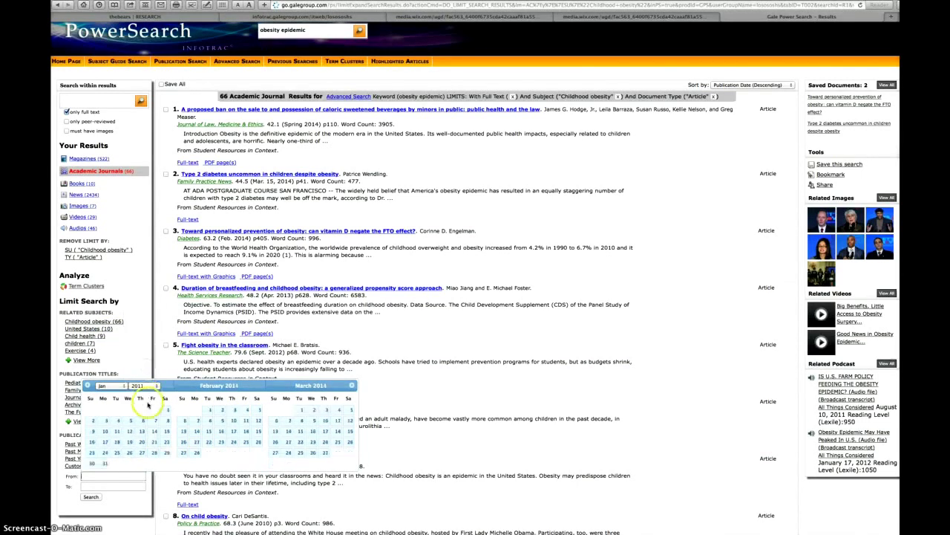
pyautogui.click(163, 410)
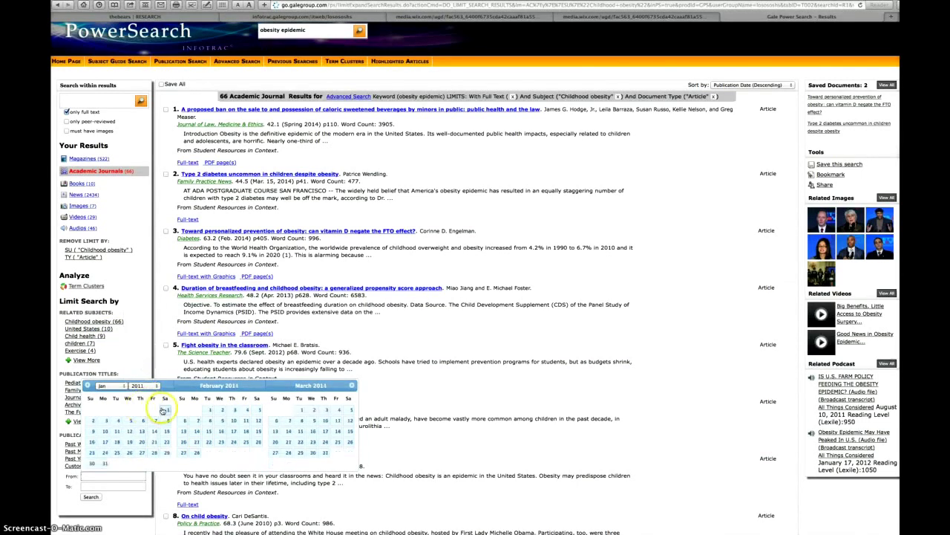
pyautogui.click(125, 488)
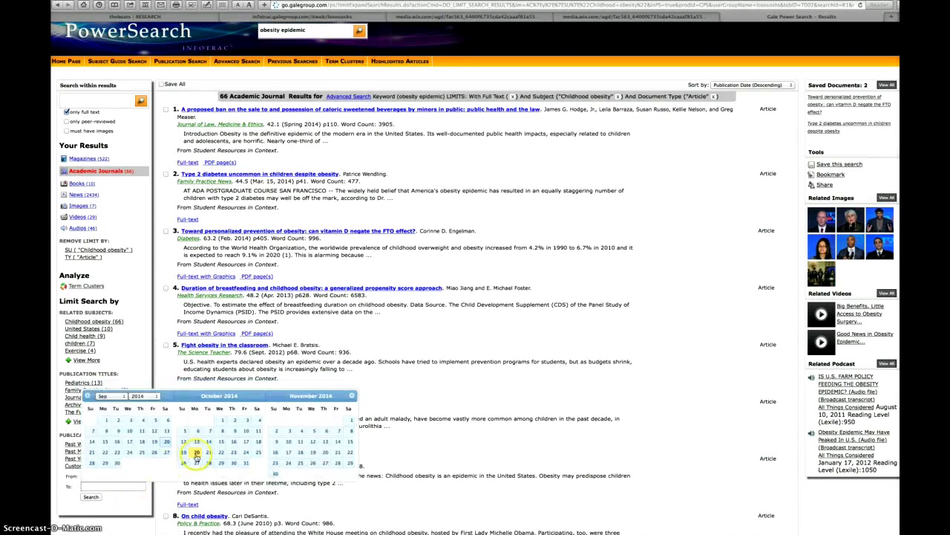
pyautogui.click(197, 453)
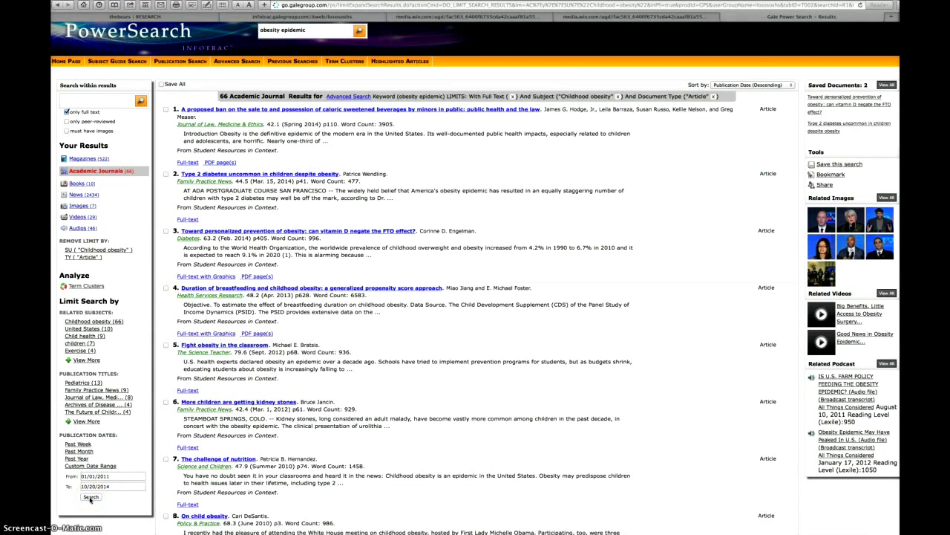
pyautogui.click(91, 496)
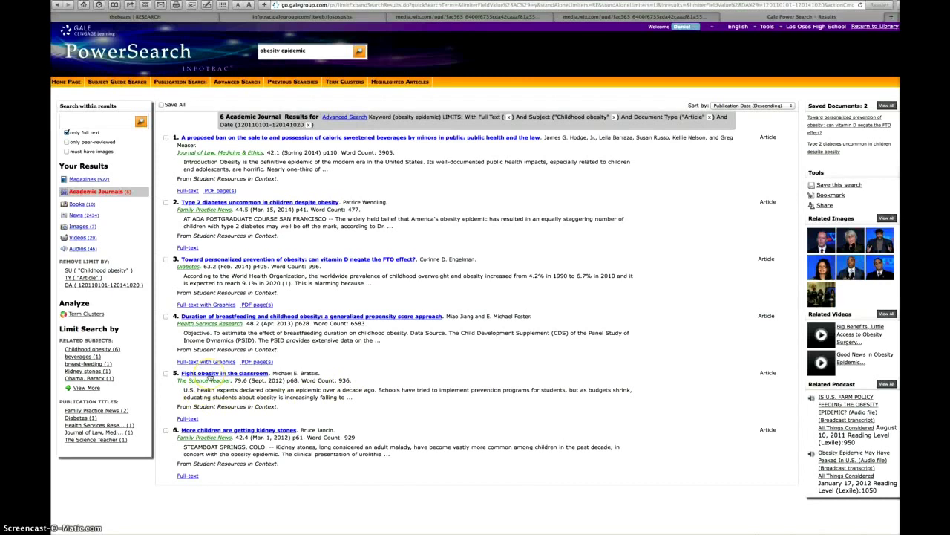
# Step: Open and save the full-text article 'Fight obesity in the classroom'
pyautogui.click(209, 373)
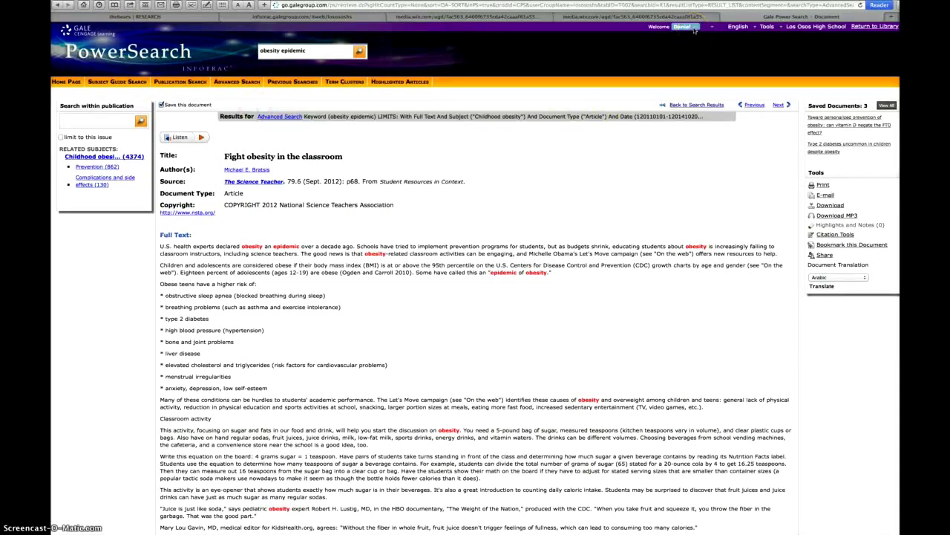
pyautogui.click(694, 27)
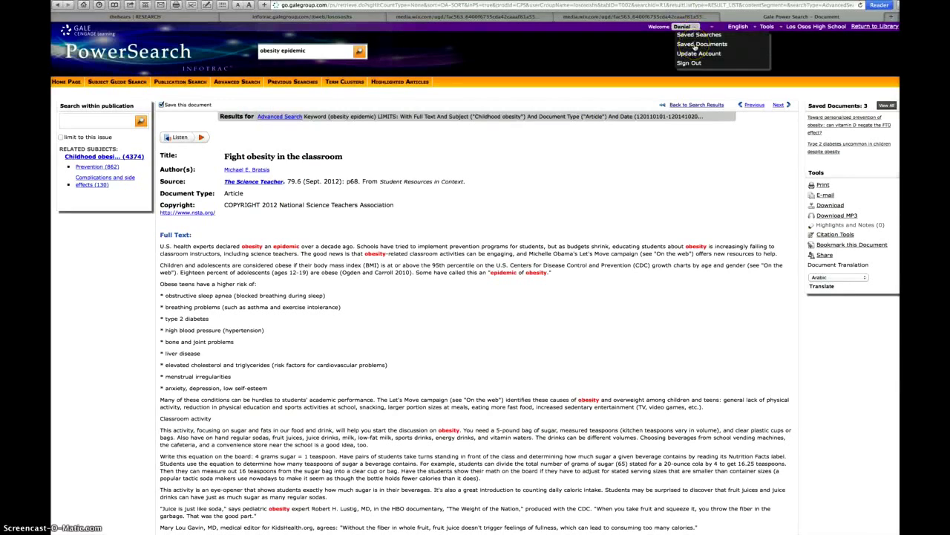
# Step: Review the three Saved Documents, then go back to the six date-limited article results
pyautogui.click(694, 44)
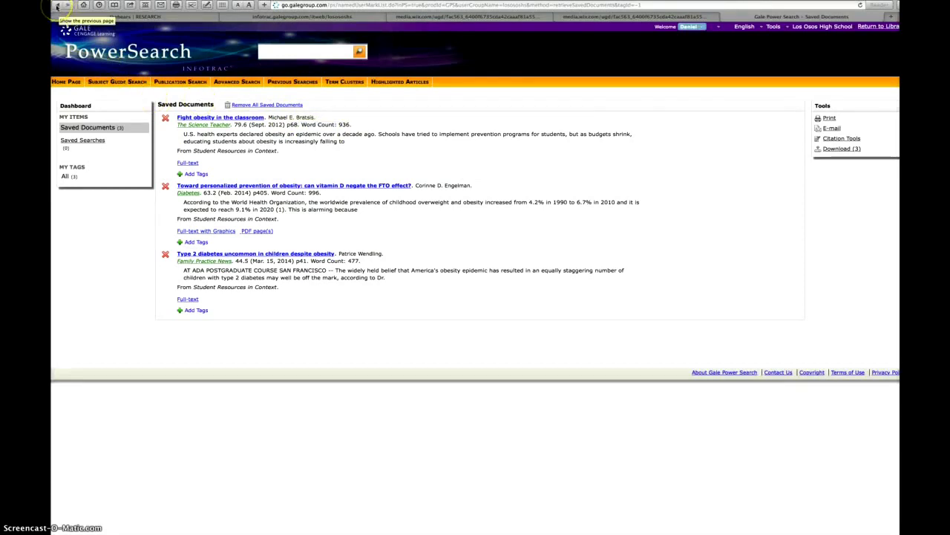
pyautogui.click(57, 6)
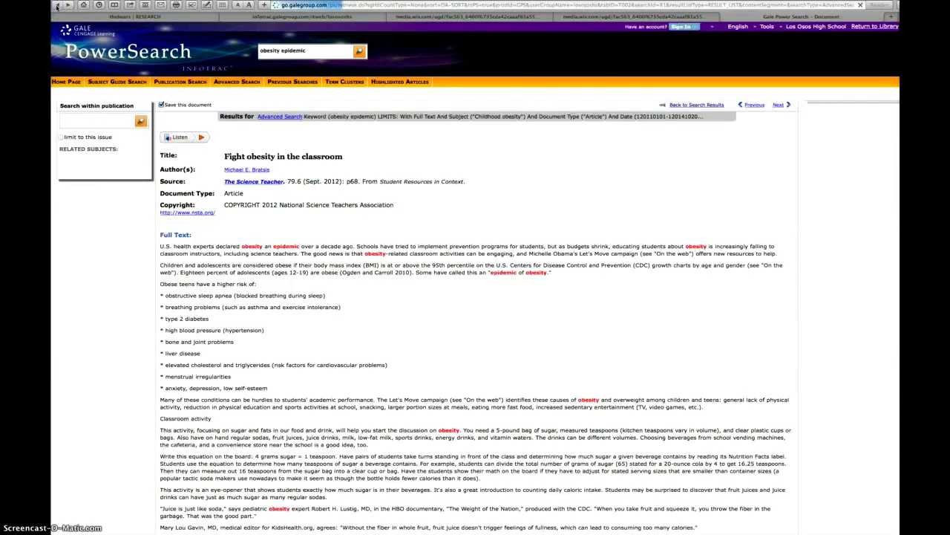
pyautogui.click(685, 106)
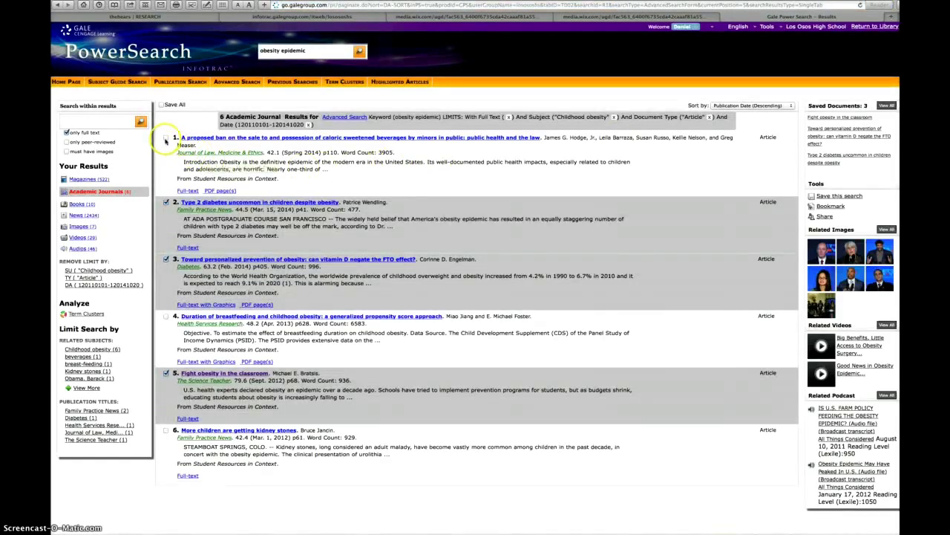
# Step: Save results 1, 4 and 6, then view the Saved Documents list of six articles
pyautogui.click(166, 139)
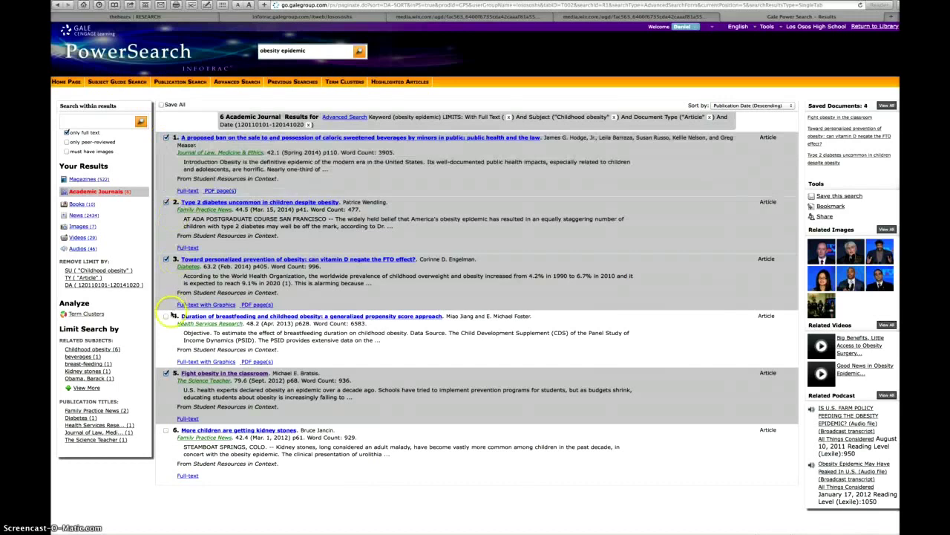
pyautogui.click(165, 316)
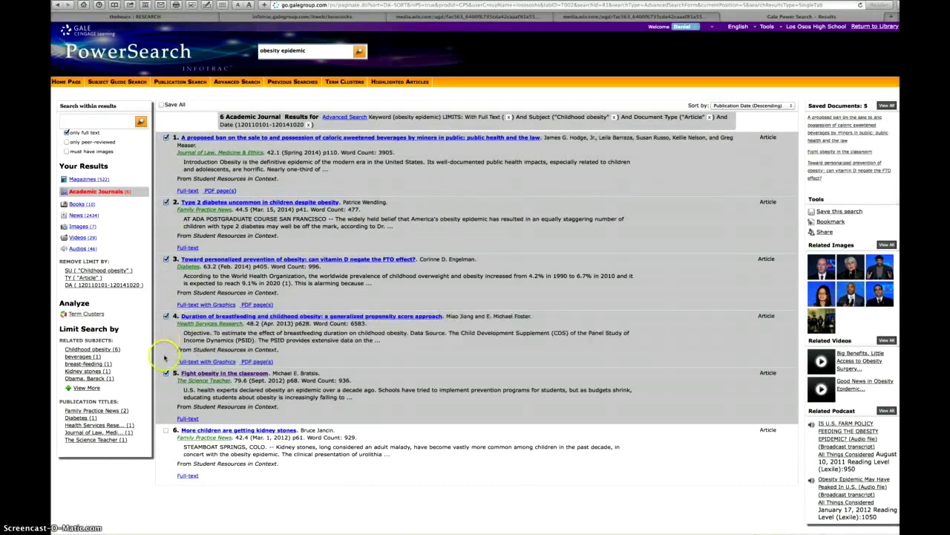
pyautogui.click(166, 431)
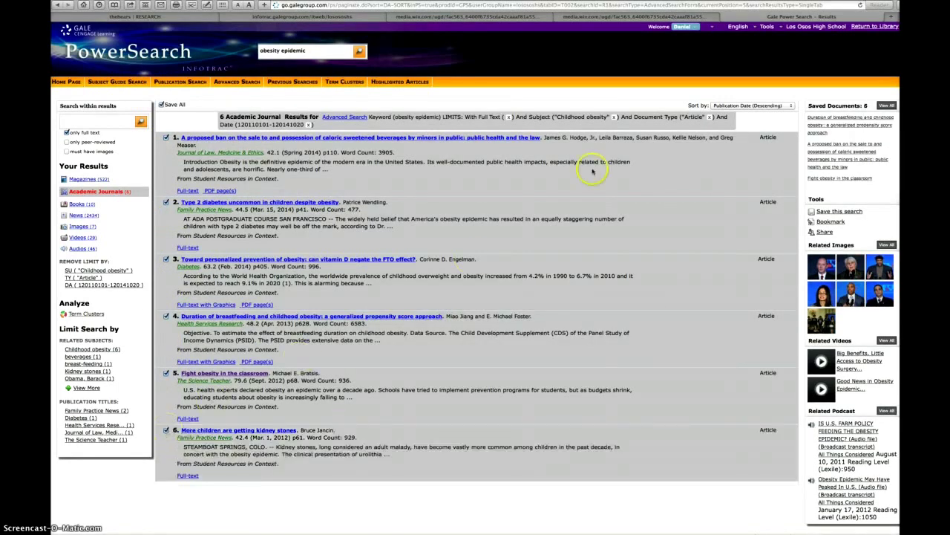
pyautogui.click(695, 28)
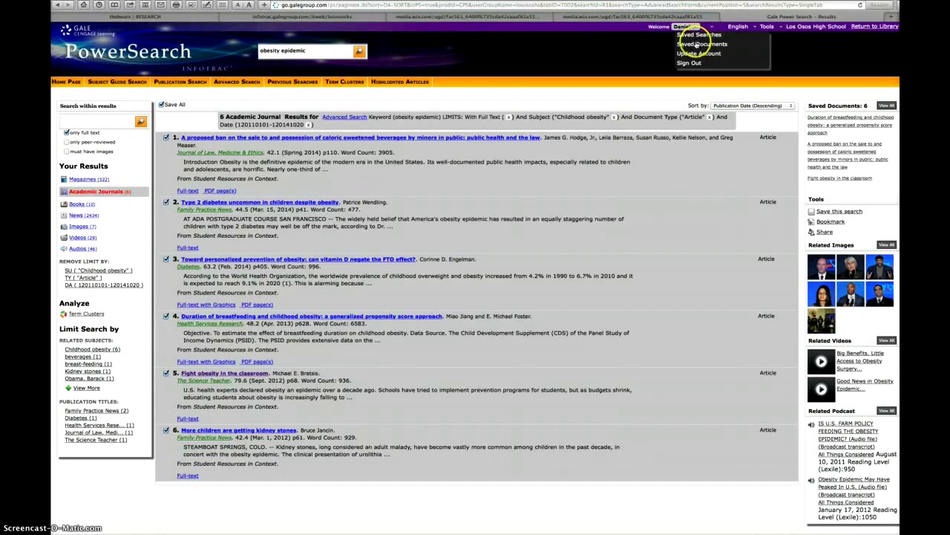
pyautogui.click(698, 44)
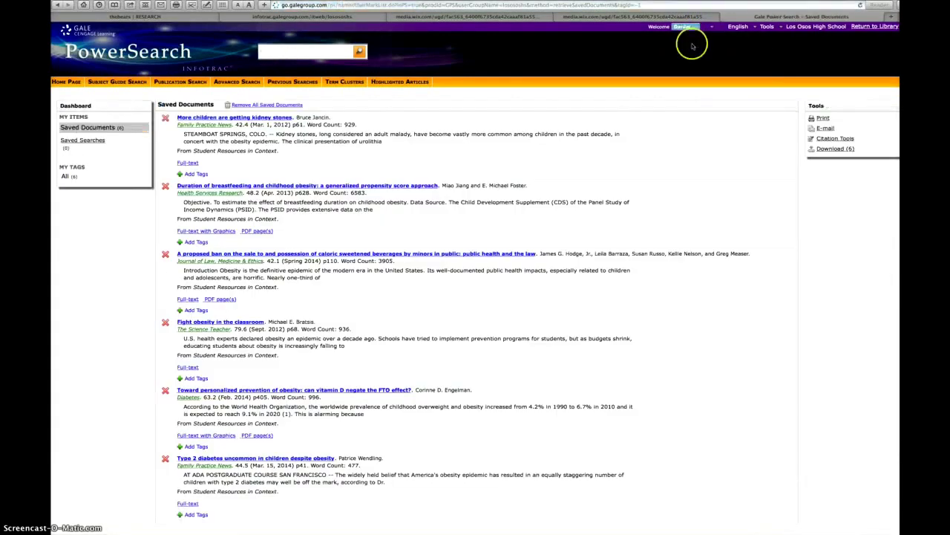
pyautogui.scroll(-1, 622, 143)
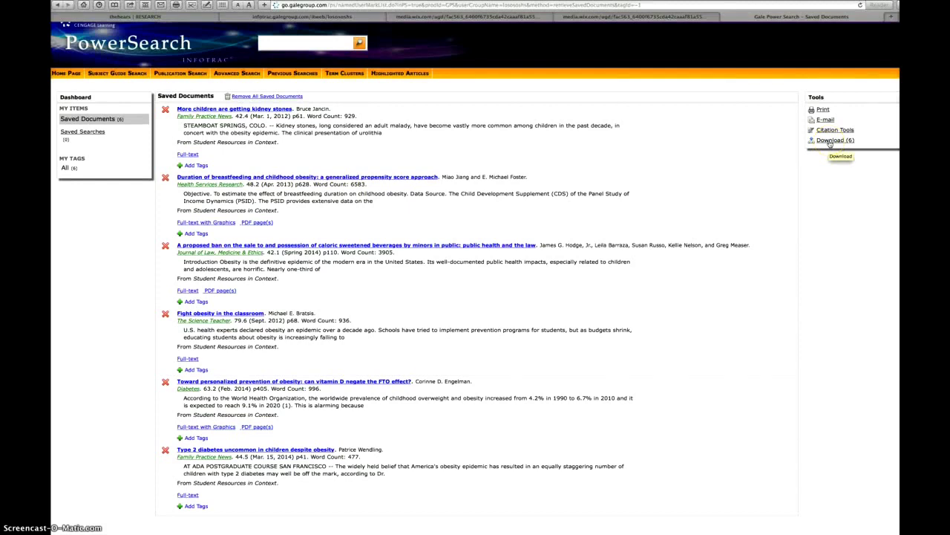
# Step: Open the citations for the saved documents and review the MLA 7th Edition list
pyautogui.click(830, 134)
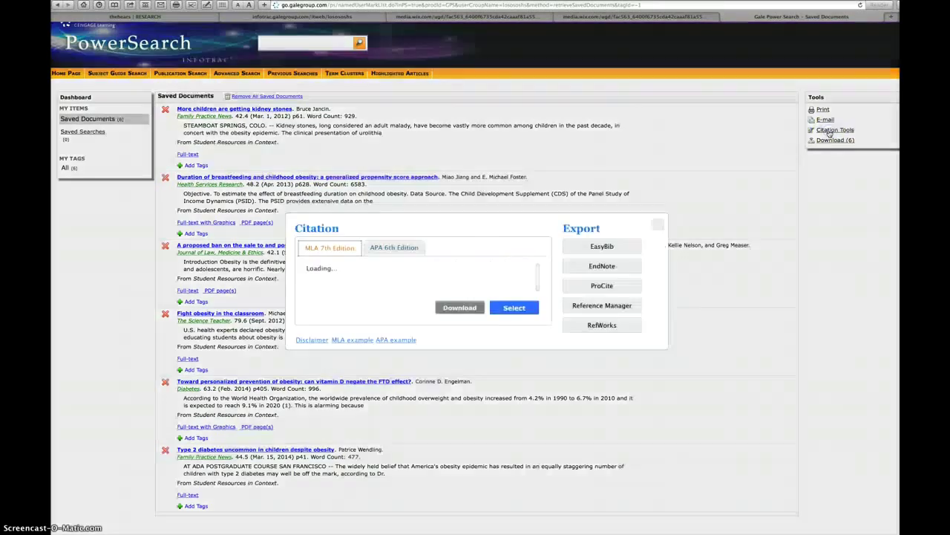
pyautogui.click(632, 211)
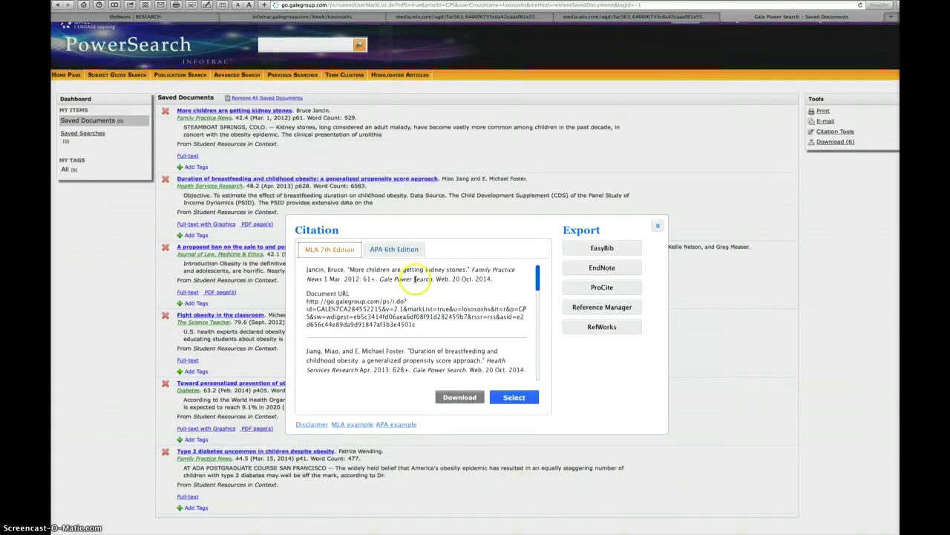
pyautogui.scroll(-3, 413, 281)
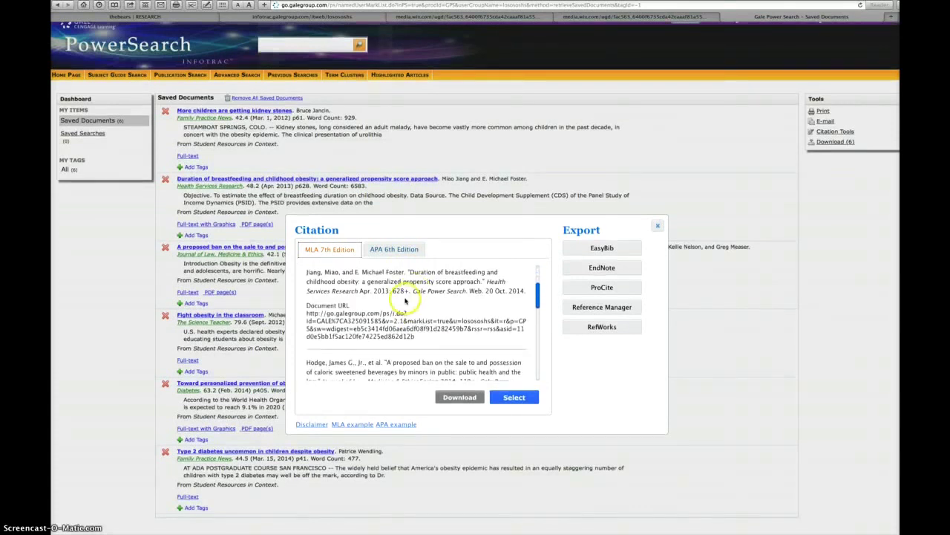
pyautogui.scroll(1, 406, 300)
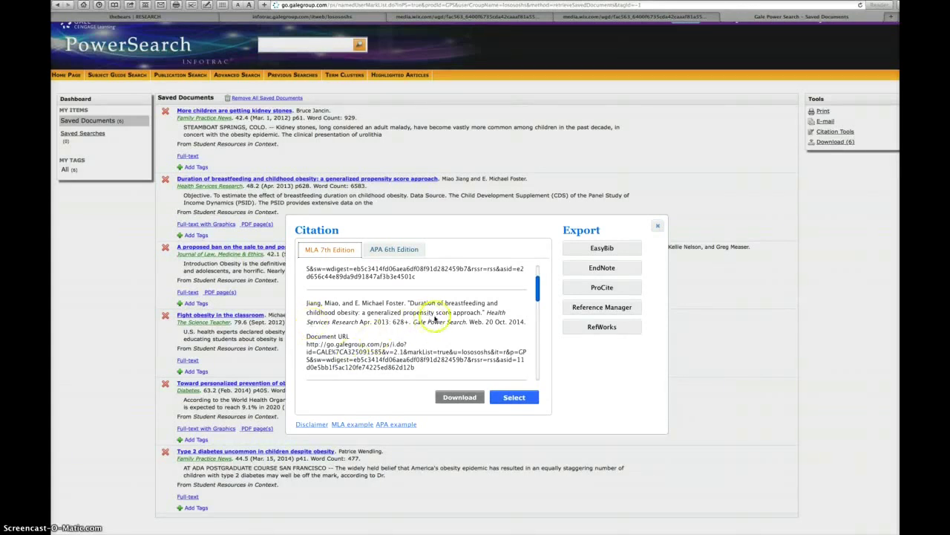
pyautogui.click(455, 398)
# Step: Compare the APA 6th Edition citations, return to MLA 7th Edition, and close the citation window
pyautogui.click(392, 252)
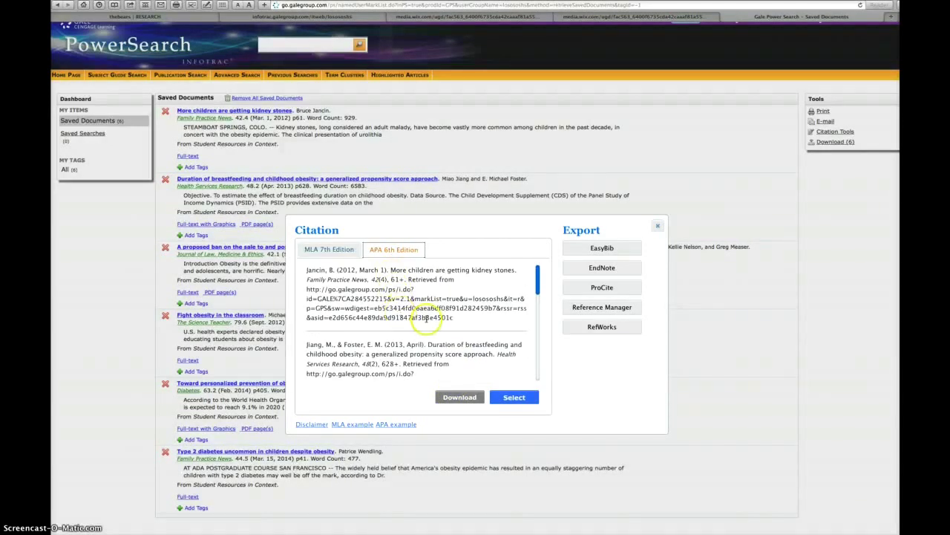
pyautogui.scroll(1, 409, 304)
pyautogui.scroll(-1, 409, 304)
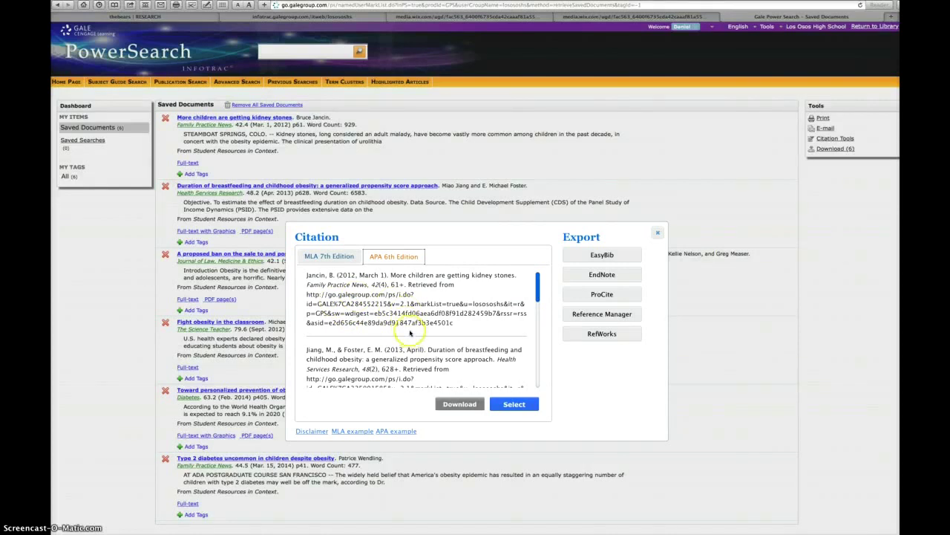
pyautogui.click(332, 258)
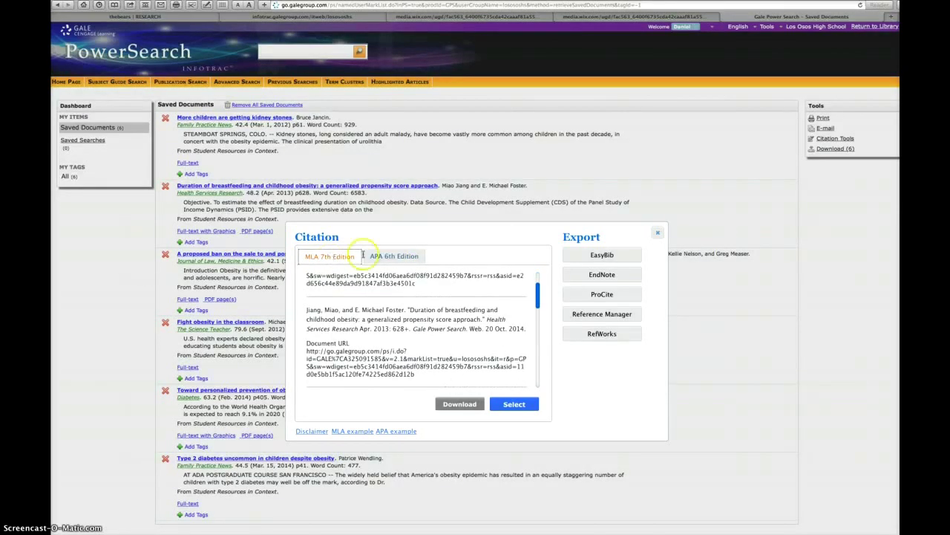
pyautogui.click(657, 233)
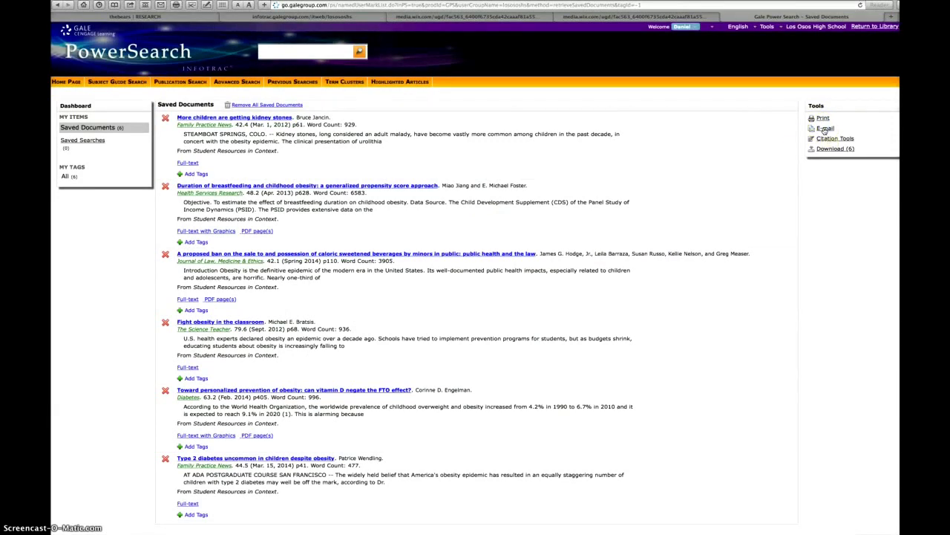
# Step: E-mail the six saved articles to the recipient's address with subject 'Gale Power Search', then dismiss the confirmation
pyautogui.click(824, 128)
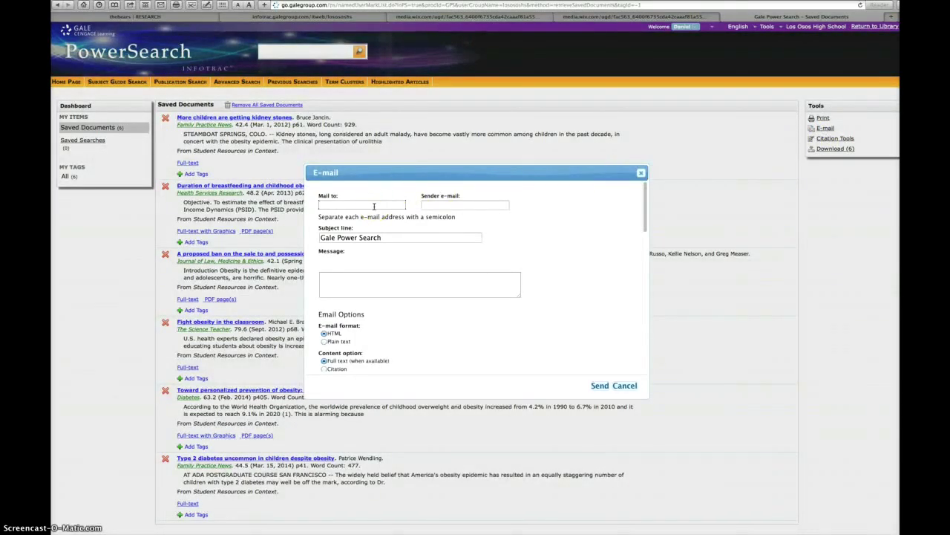
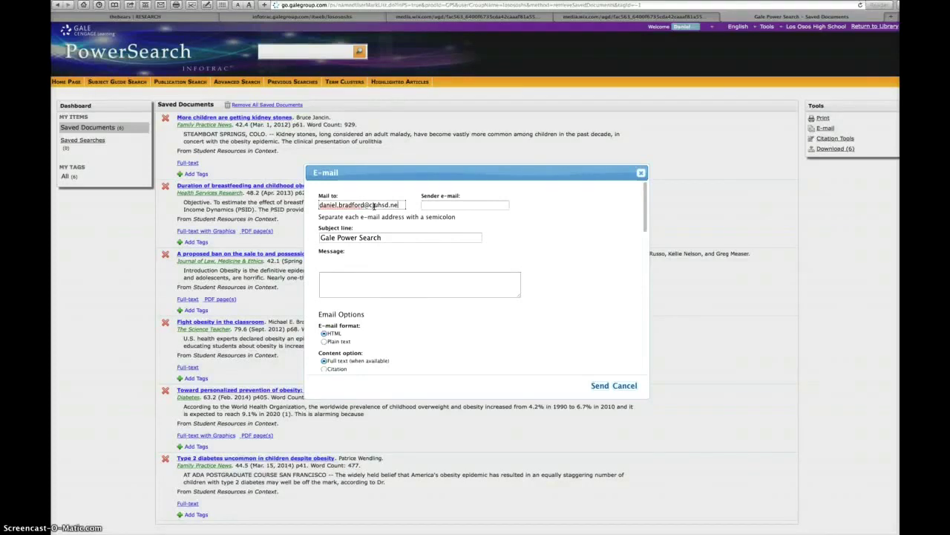
pyautogui.click(600, 386)
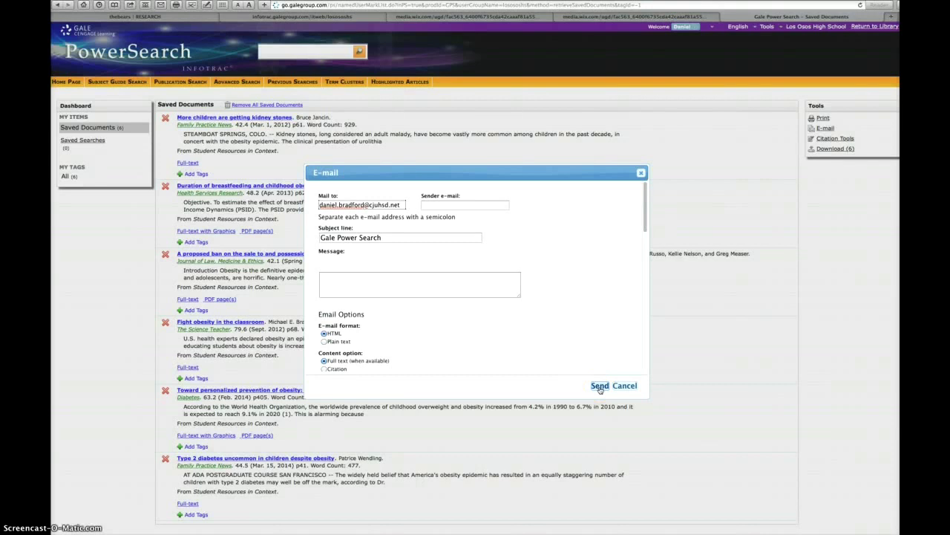
pyautogui.click(600, 386)
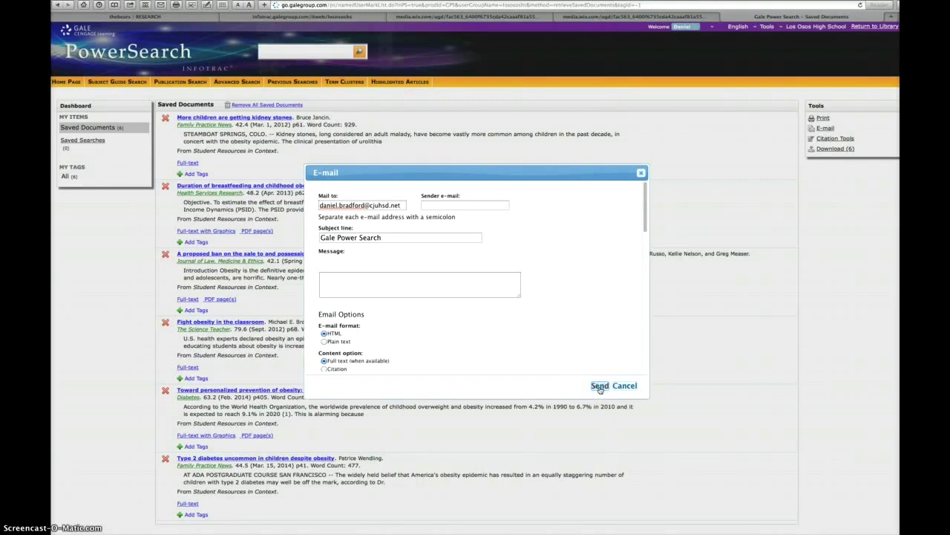
pyautogui.click(628, 386)
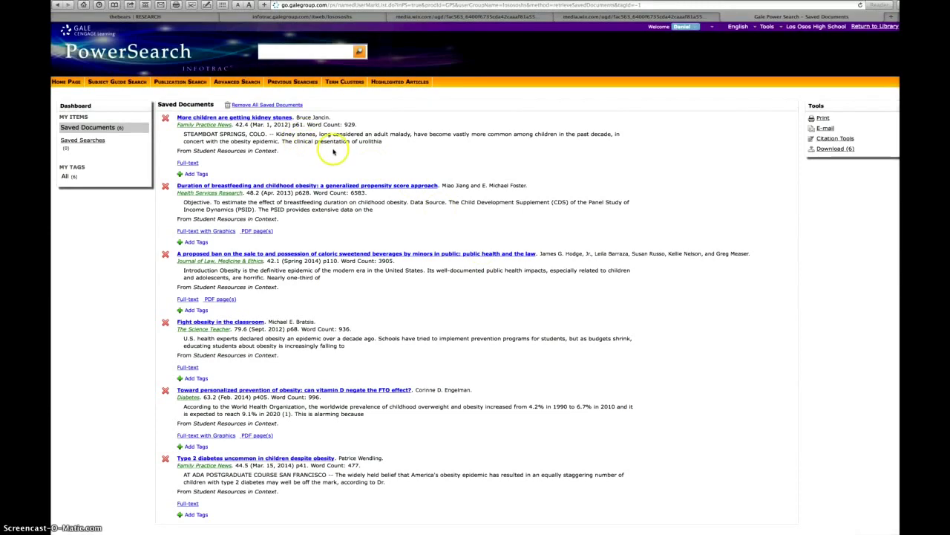
# Step: Tag the kidney stones article with 'obesity'
pyautogui.scroll(-2, 330, 156)
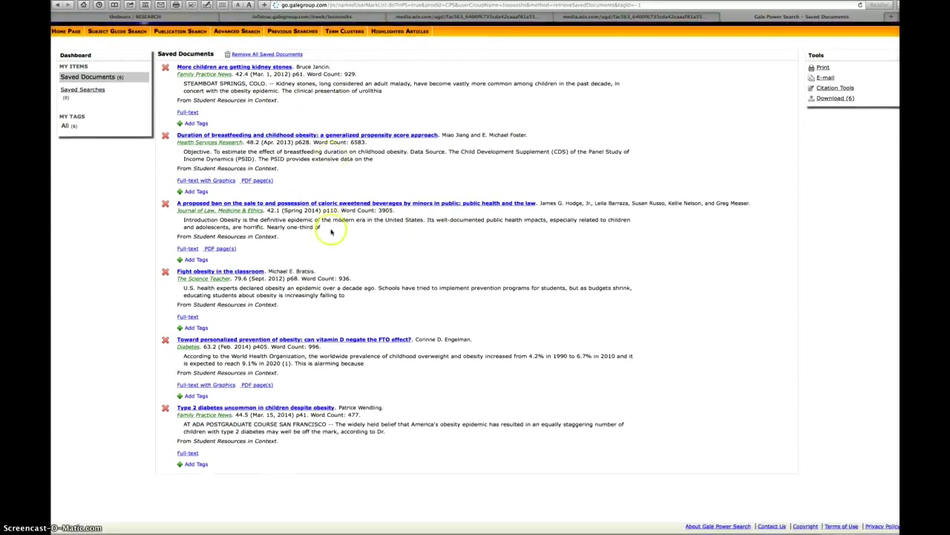
pyautogui.scroll(2, 331, 231)
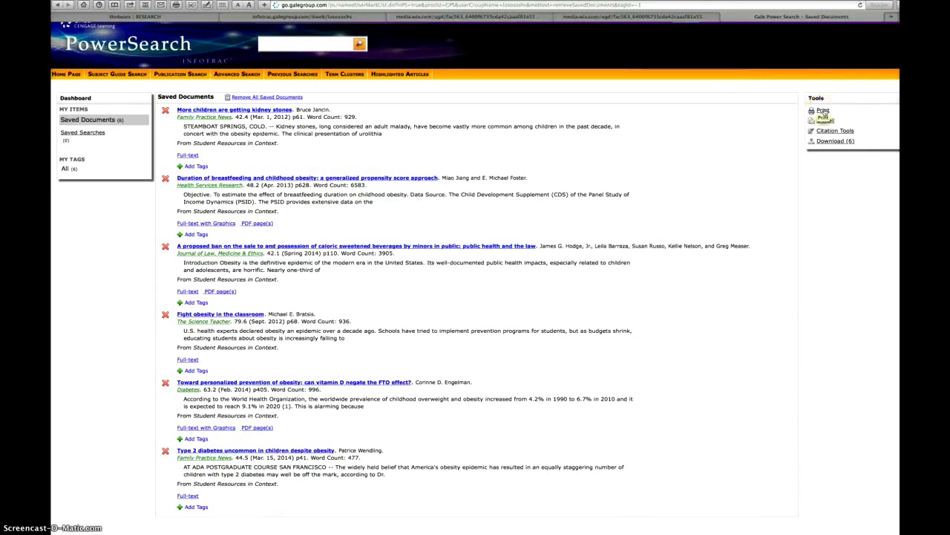
pyautogui.scroll(1, 747, 111)
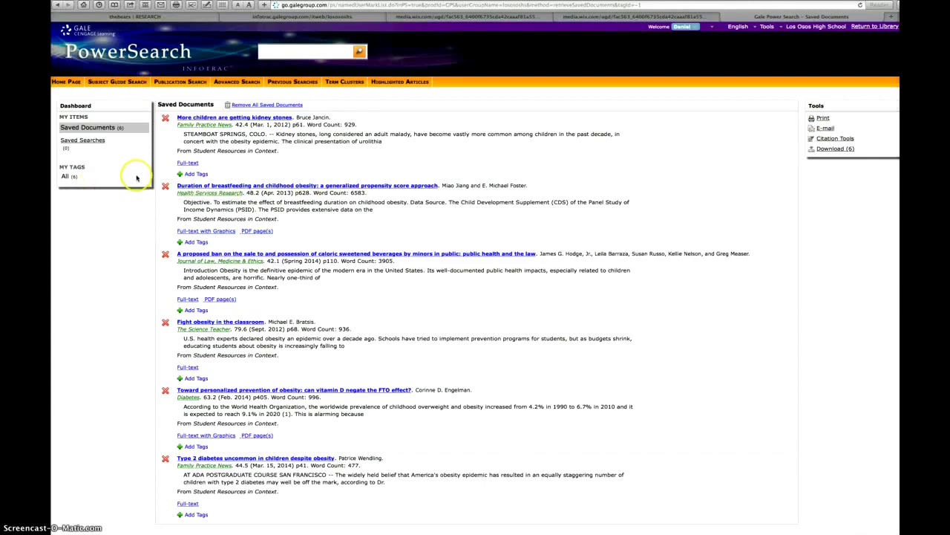
pyautogui.click(194, 174)
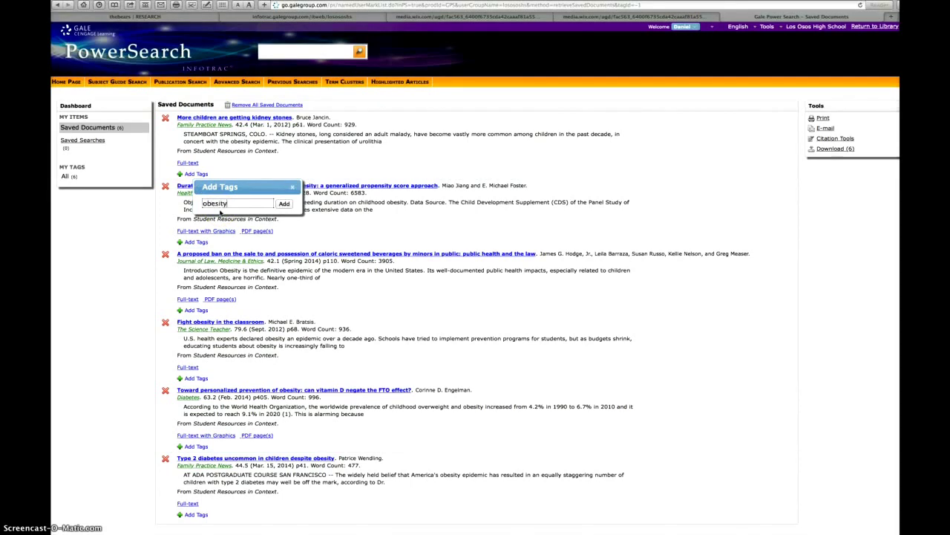
pyautogui.click(284, 204)
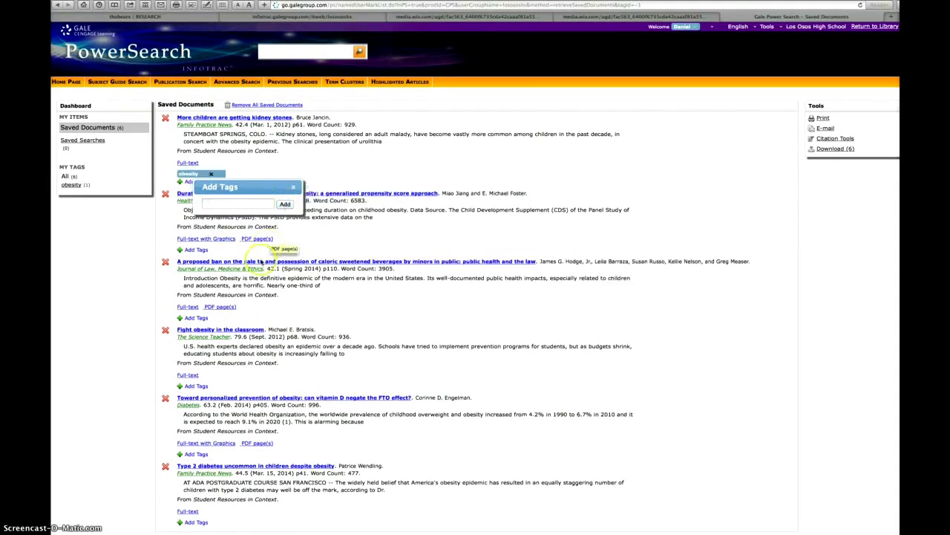
# Step: Tag the sweetened-beverage ban article with 'obesity', view that tag's two documents, then show all again
pyautogui.click(196, 317)
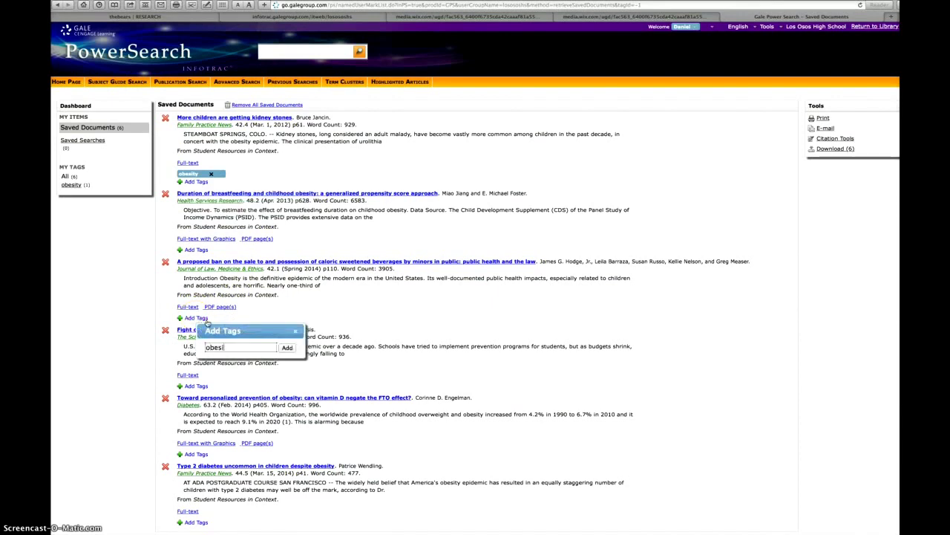
pyautogui.write('obesity')
pyautogui.click(287, 347)
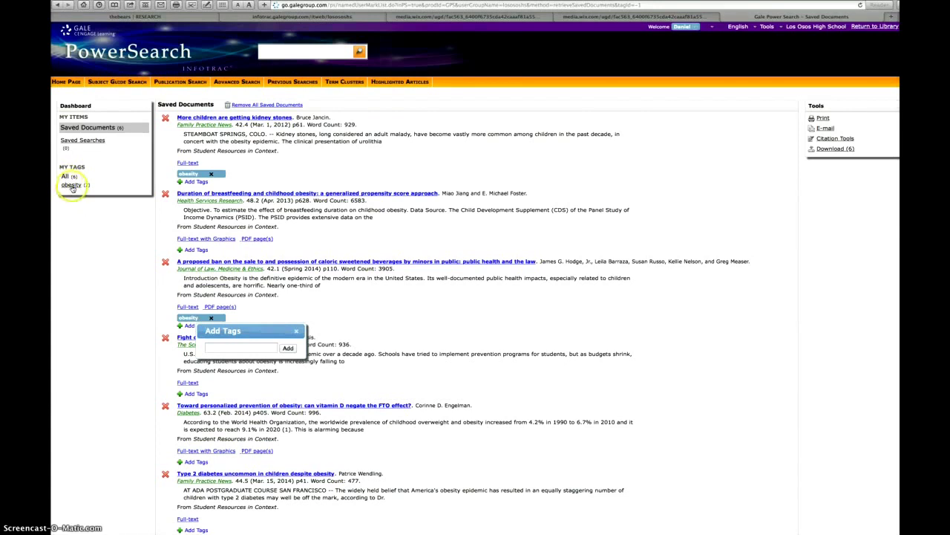
pyautogui.click(72, 186)
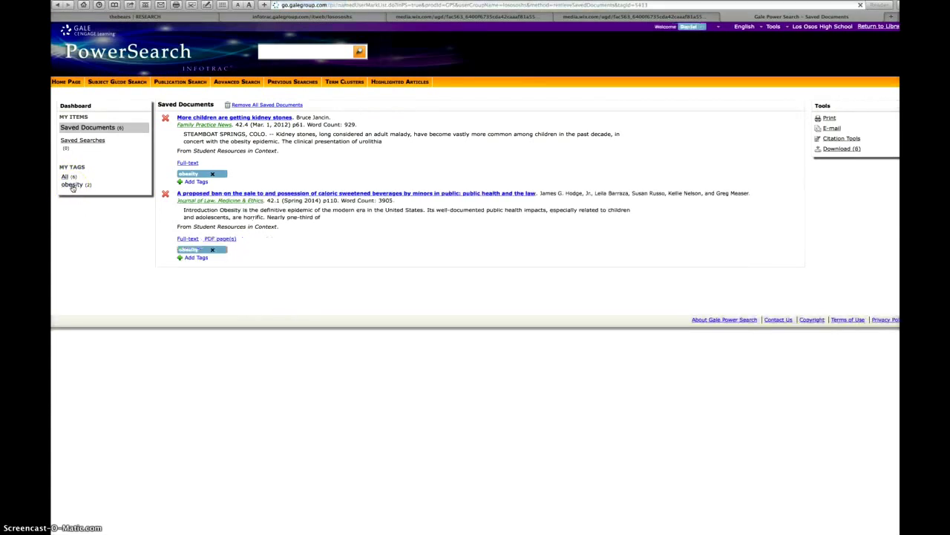
pyautogui.click(65, 177)
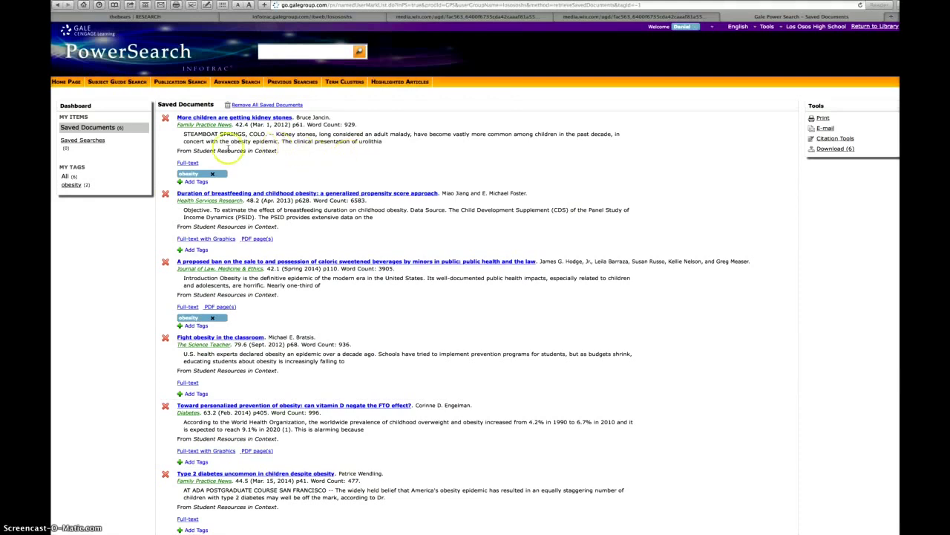
# Step: Delete the kidney stones and breastfeeding duration articles, then remove all remaining saved documents
pyautogui.click(165, 118)
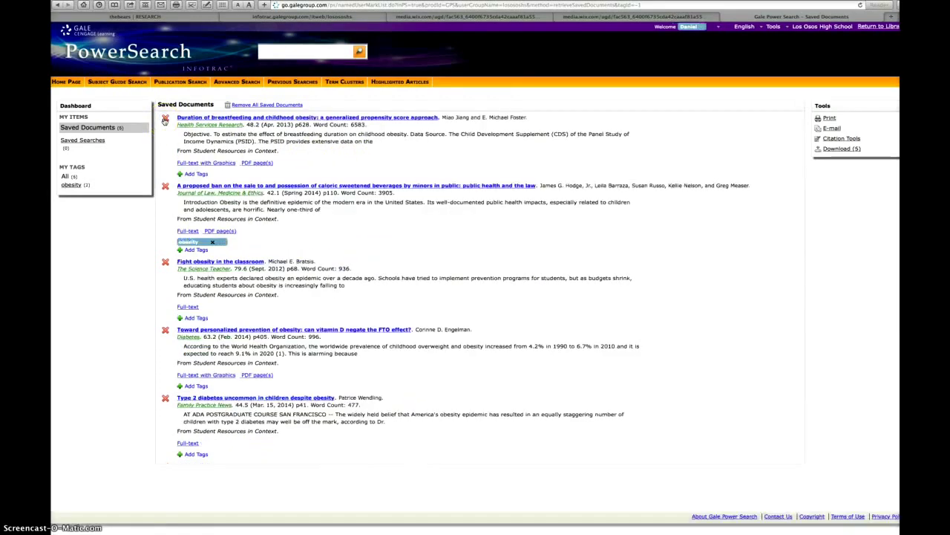
pyautogui.click(165, 119)
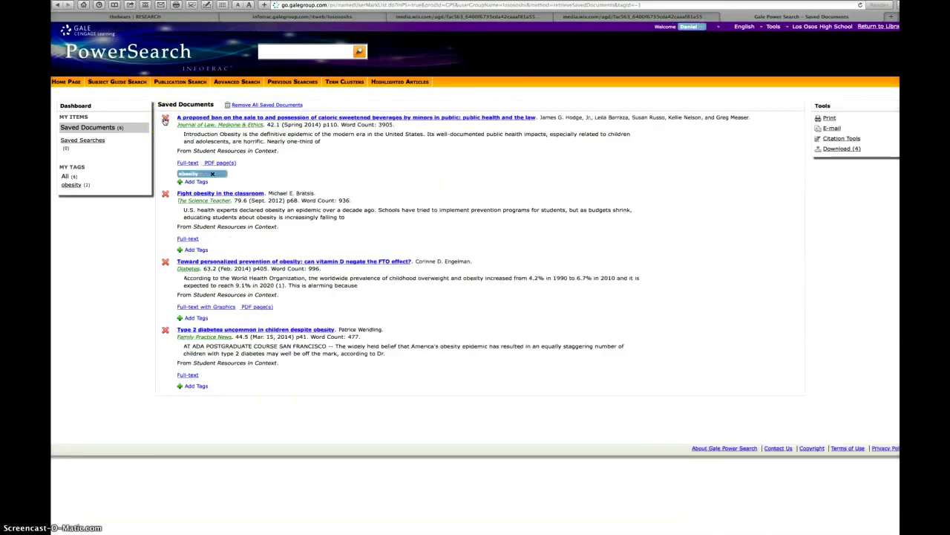
pyautogui.click(267, 108)
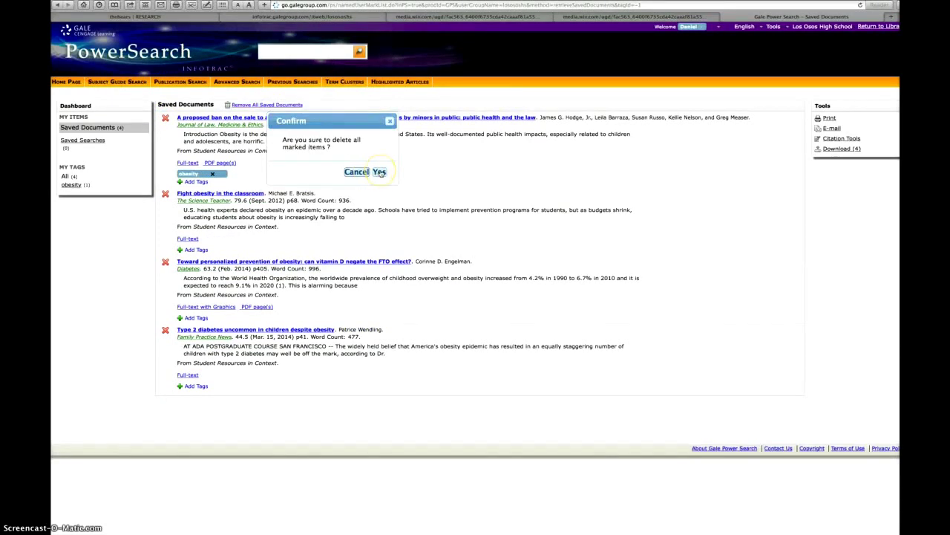
pyautogui.click(379, 171)
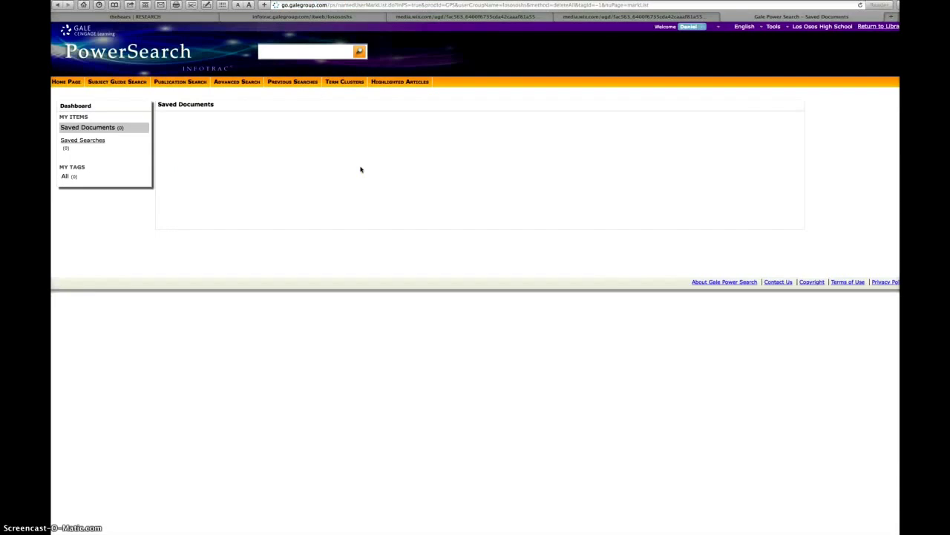
pyautogui.click(360, 168)
pyautogui.click(352, 169)
# Step: Search the Subject Guide for 'obesity', listing Obesity first with 15923 results
pyautogui.click(123, 83)
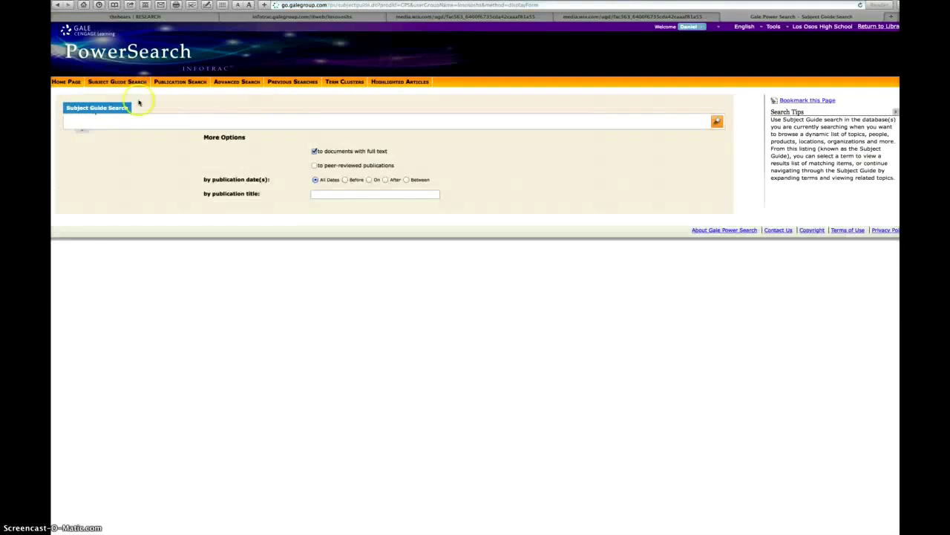
pyautogui.click(162, 122)
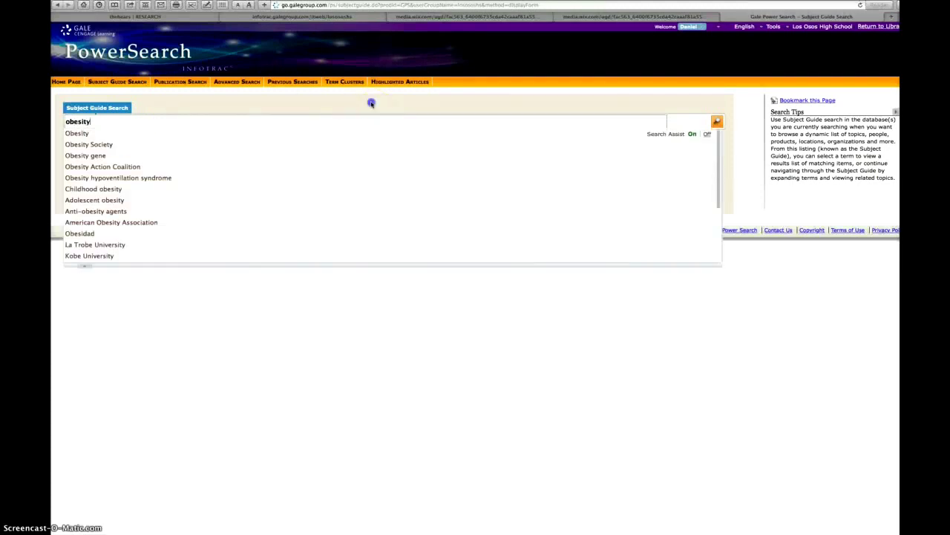
pyautogui.click(716, 121)
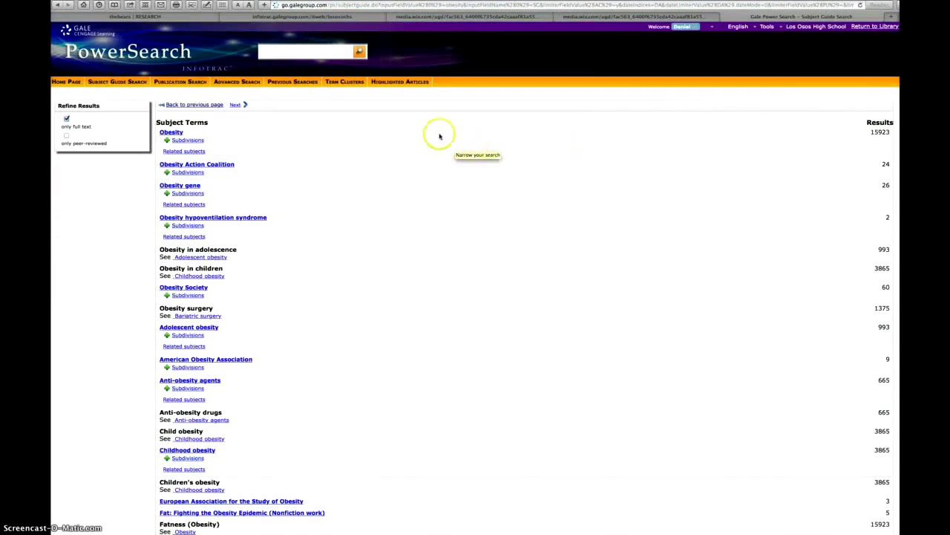
# Step: Expand and collapse Obesity's subdivisions, view its related subjects, then go to Change Databases
pyautogui.click(166, 140)
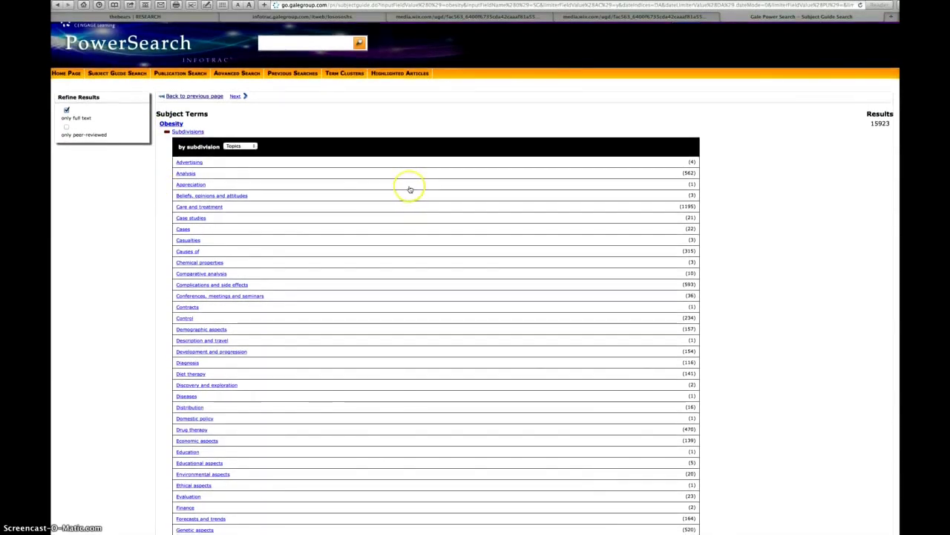
pyautogui.scroll(-2, 409, 187)
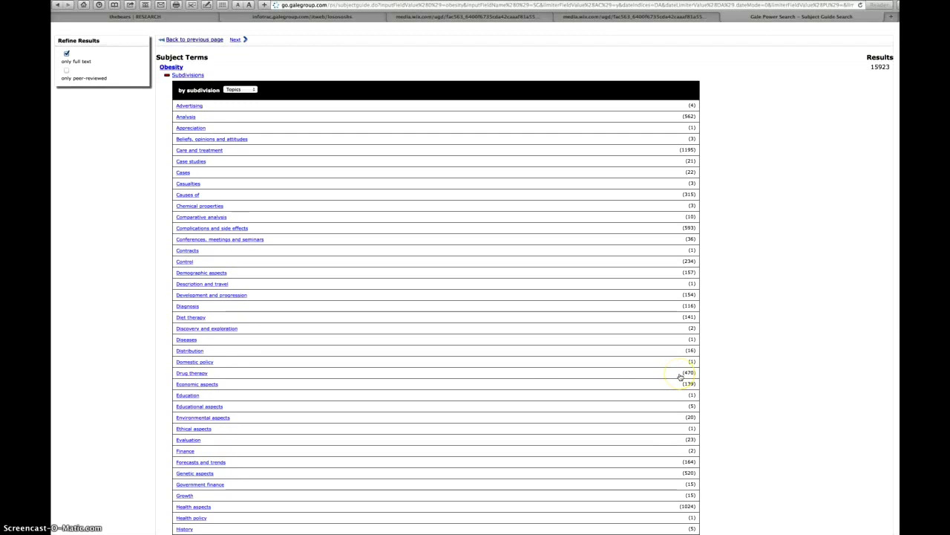
pyautogui.scroll(2, 524, 377)
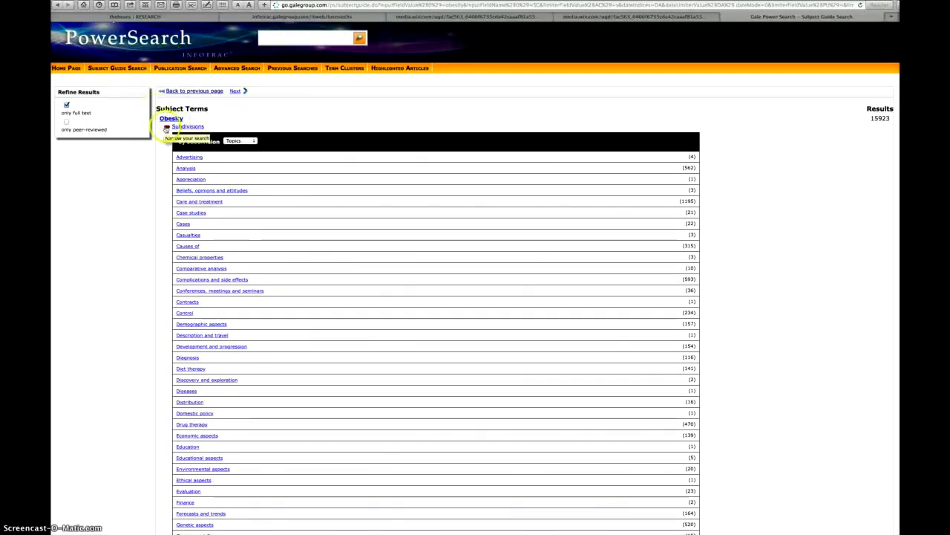
pyautogui.click(166, 127)
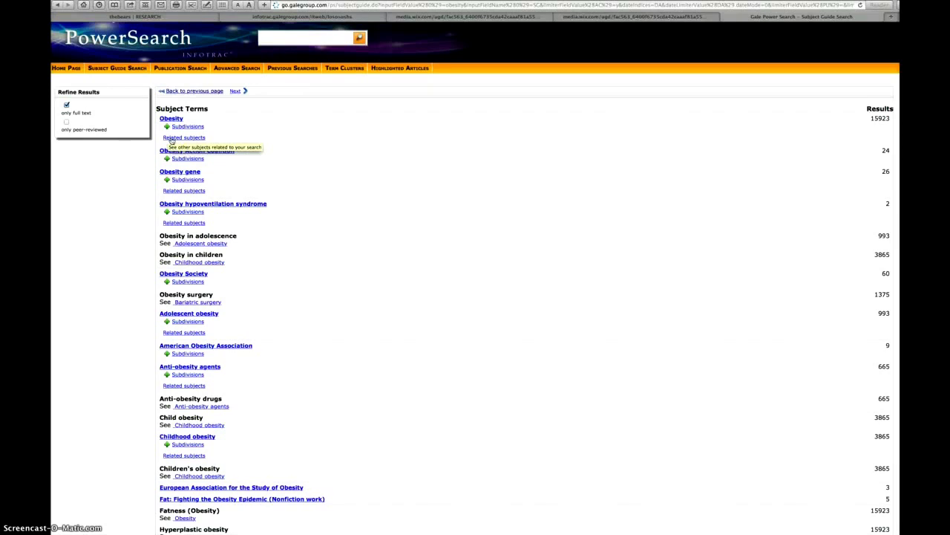
pyautogui.click(177, 138)
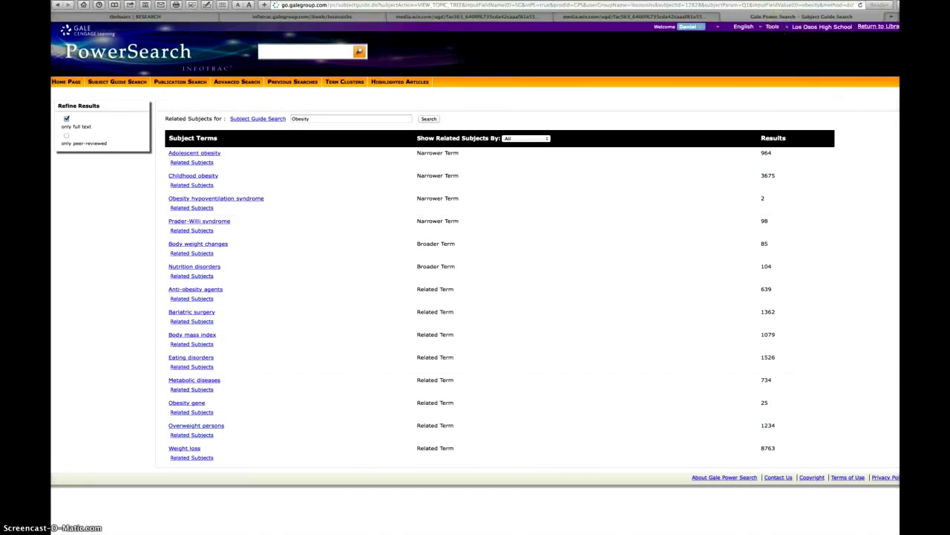
pyautogui.click(760, 26)
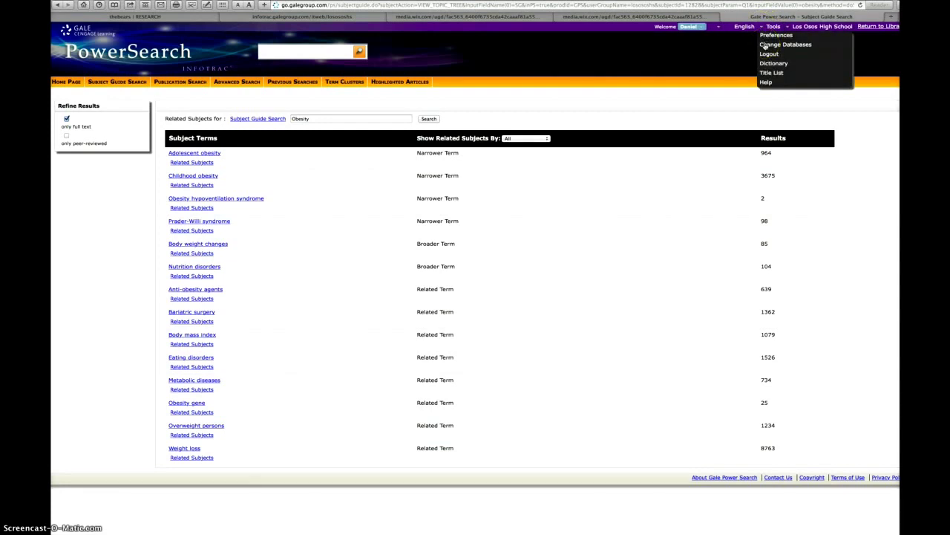
pyautogui.click(764, 45)
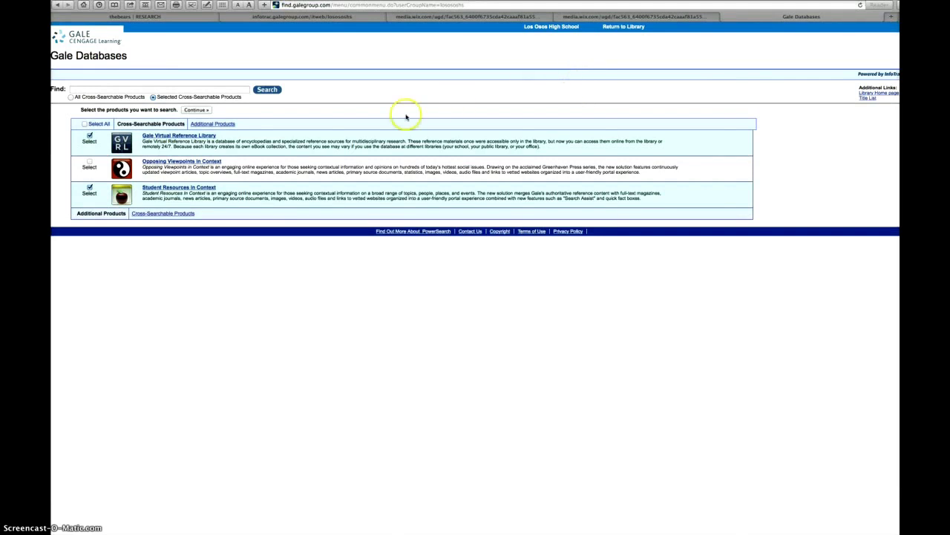
# Step: Open Virtual Reference Library, Opposing Viewpoints and Student Resources in new tabs, then view the reference library
pyautogui.rightClick(205, 139)
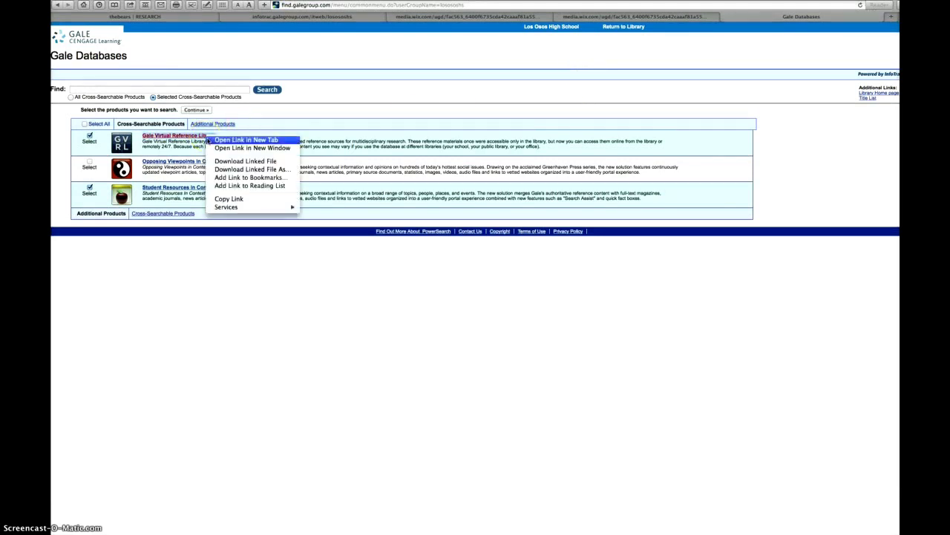
pyautogui.click(245, 140)
pyautogui.rightClick(197, 159)
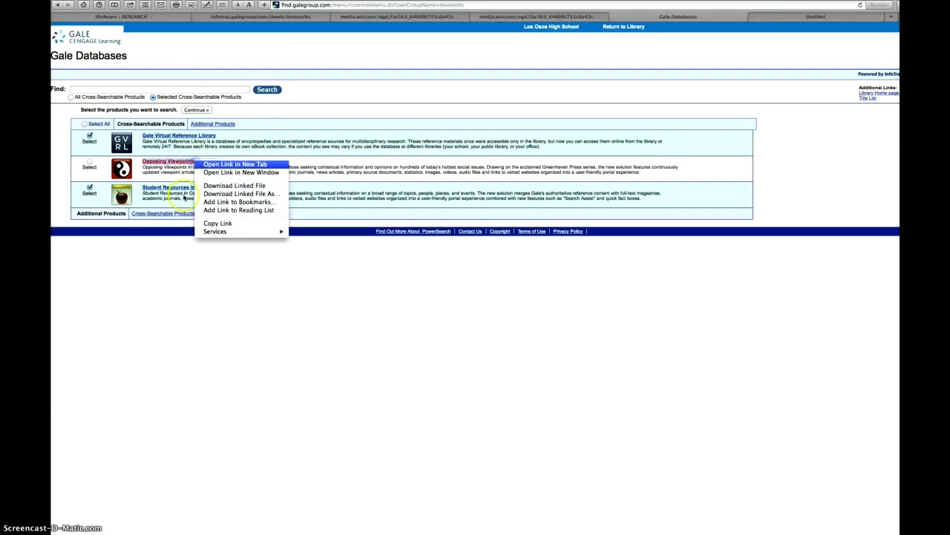
pyautogui.click(236, 164)
pyautogui.rightClick(189, 189)
pyautogui.click(223, 191)
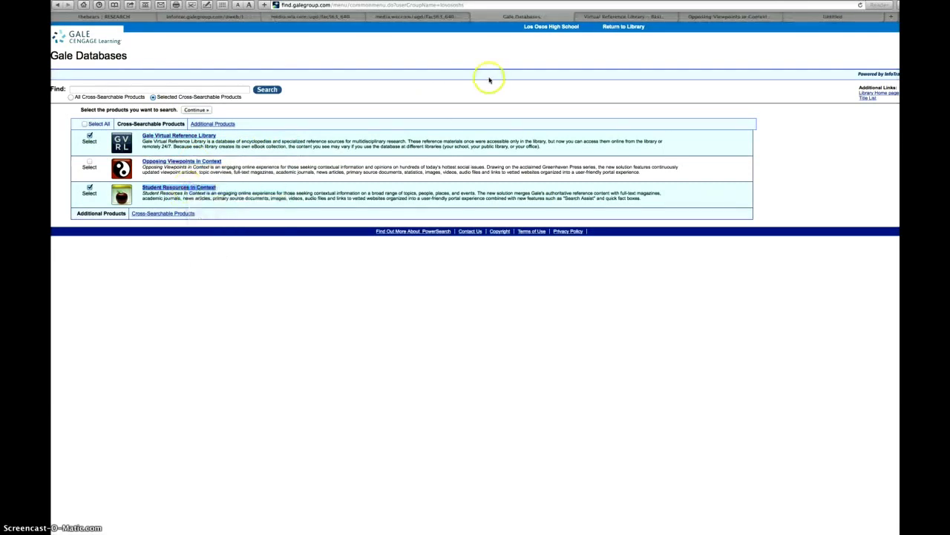
pyautogui.click(601, 16)
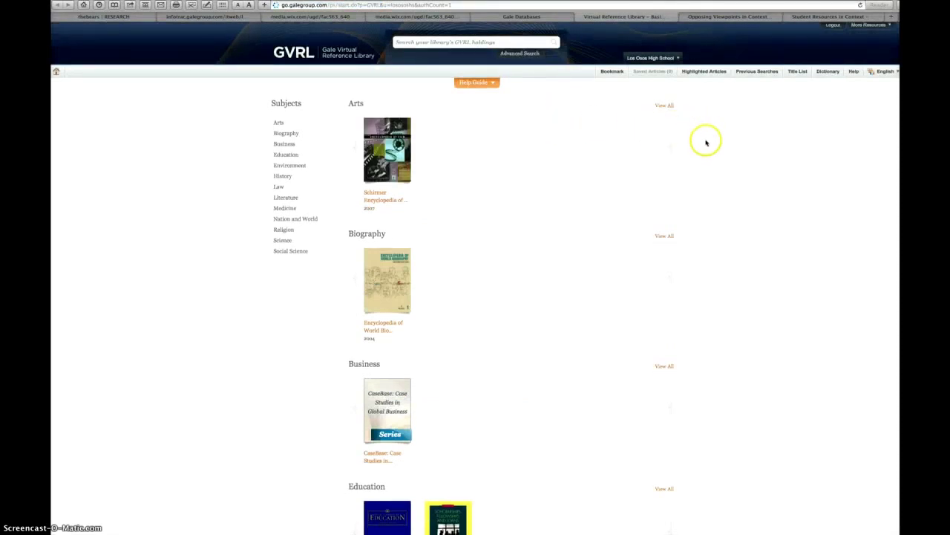
# Step: Search the Literature titles for To Kill a Mockingbird (Novel), then switch to Opposing Viewpoints in Context
pyautogui.moveTo(397, 281)
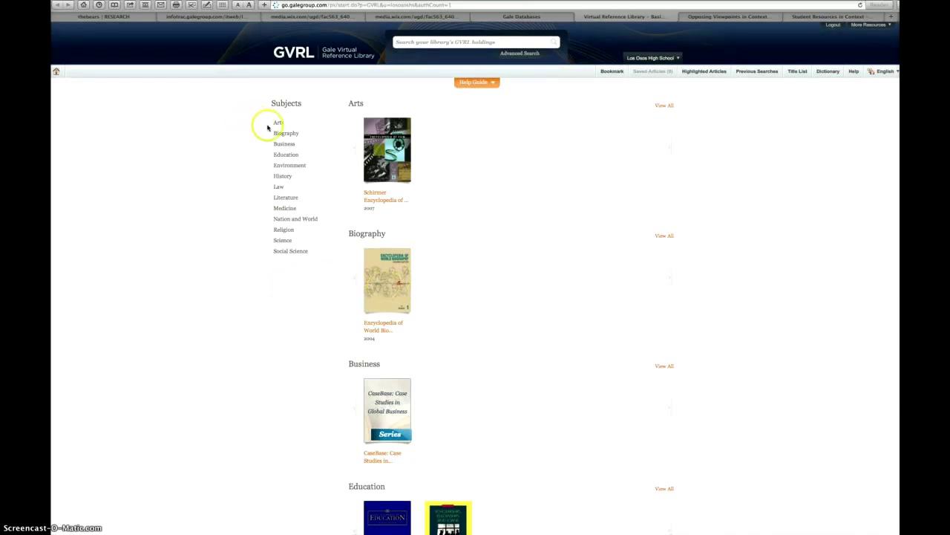
pyautogui.click(279, 198)
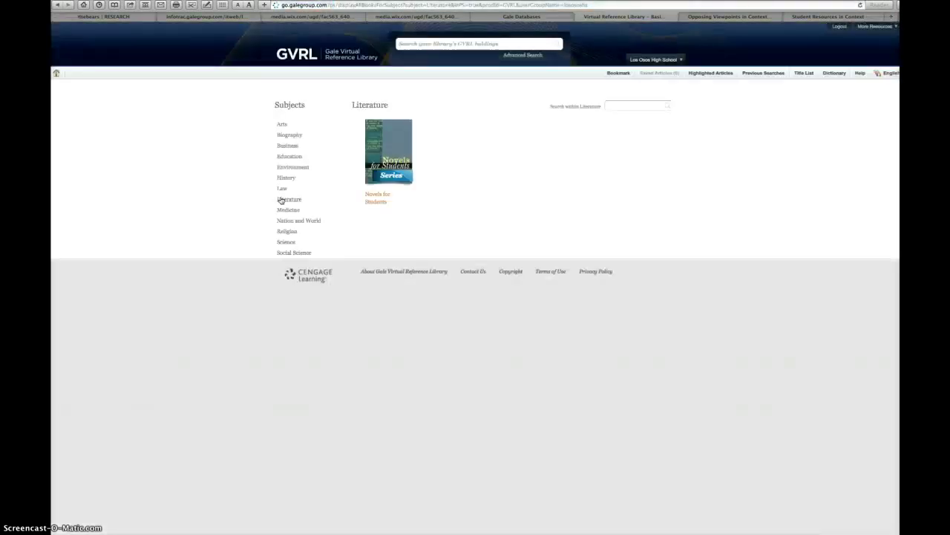
pyautogui.click(623, 108)
pyautogui.press('BackSpace')
pyautogui.press('BackSpace')
pyautogui.write('gbird')
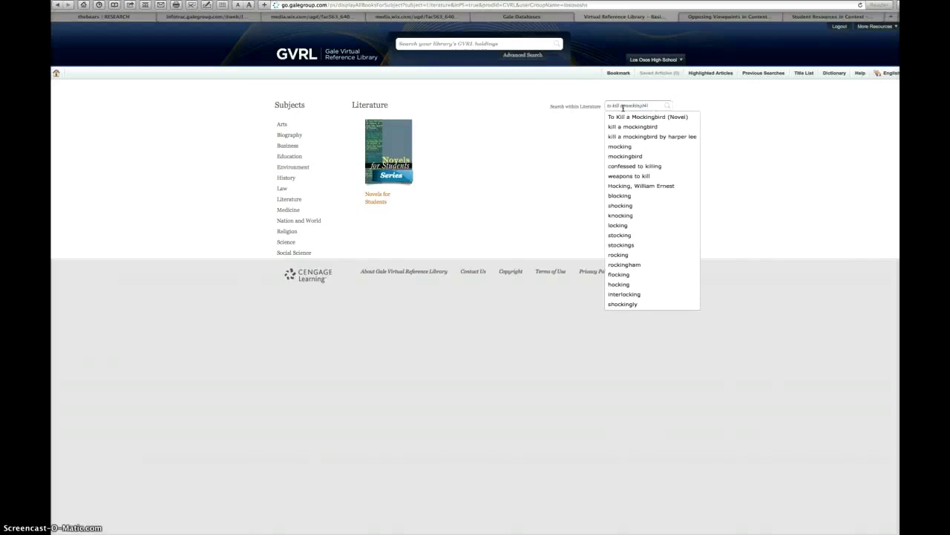
pyautogui.click(627, 116)
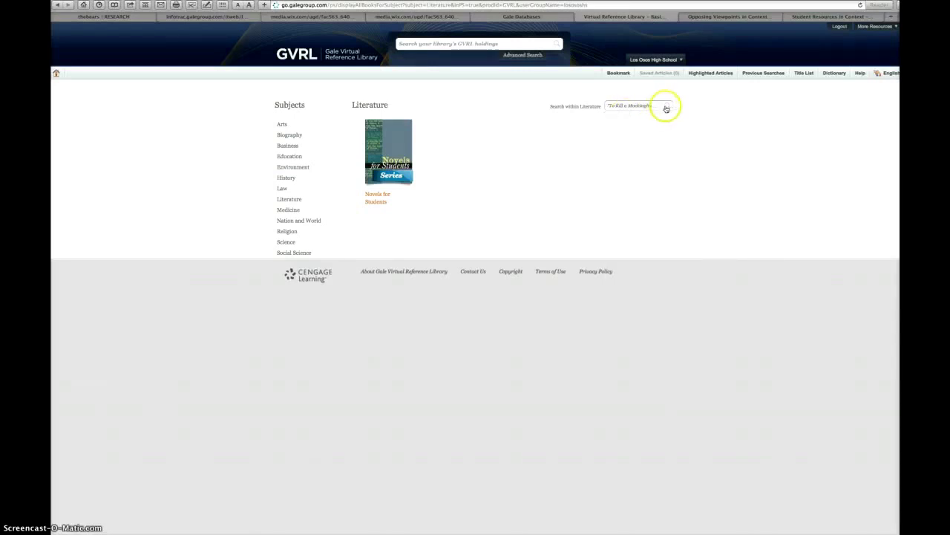
pyautogui.click(666, 108)
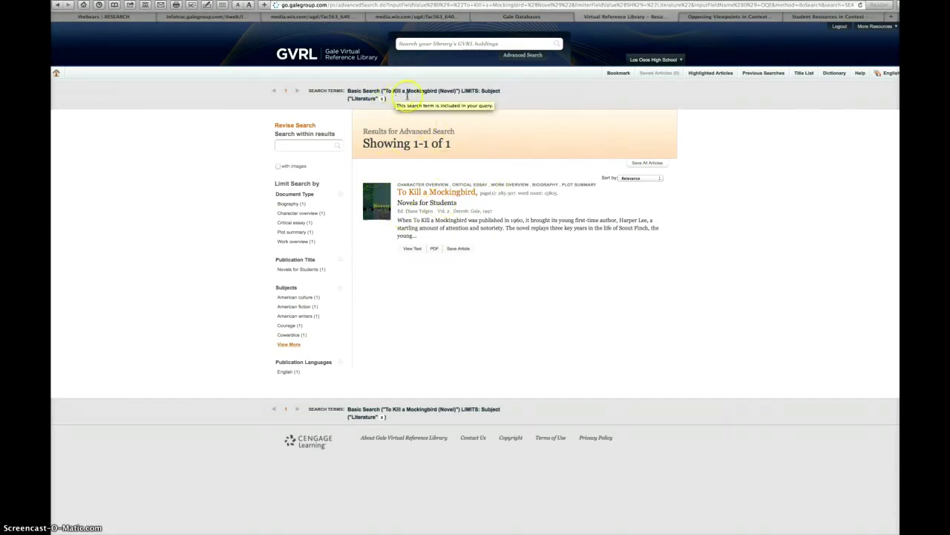
pyautogui.click(717, 17)
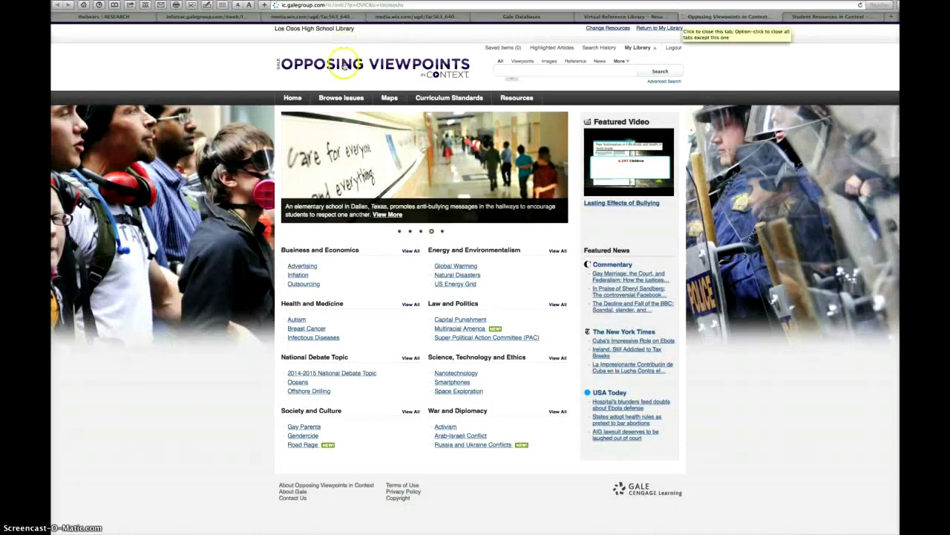
# Step: Filter Browse Issues to the Science, Technology and Ethics category, listing Abortion through WikiLeaks
pyautogui.click(339, 98)
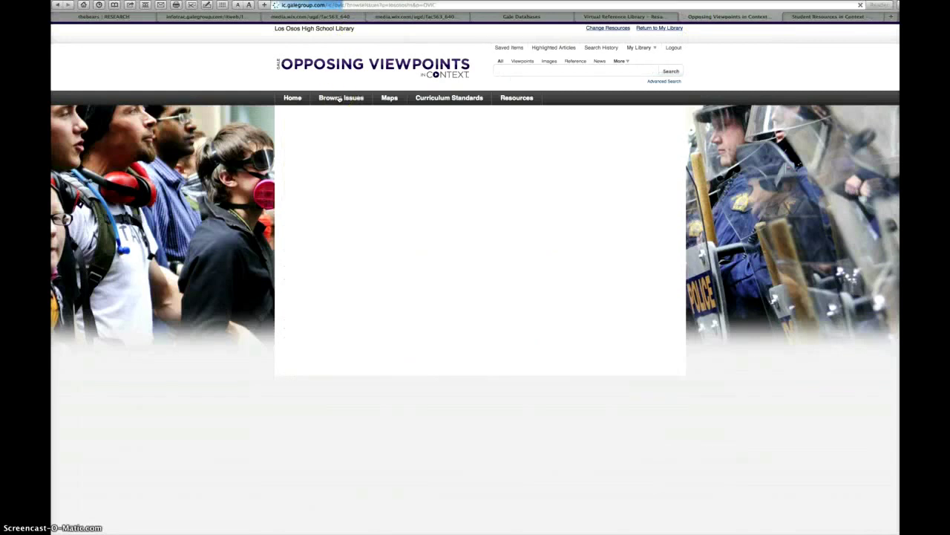
pyautogui.scroll(-5, 605, 182)
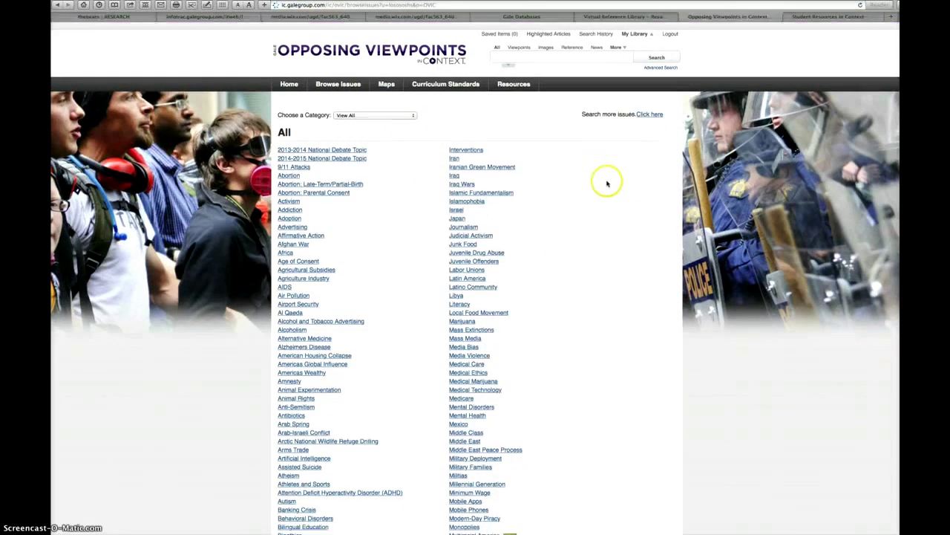
pyautogui.scroll(-7, 605, 182)
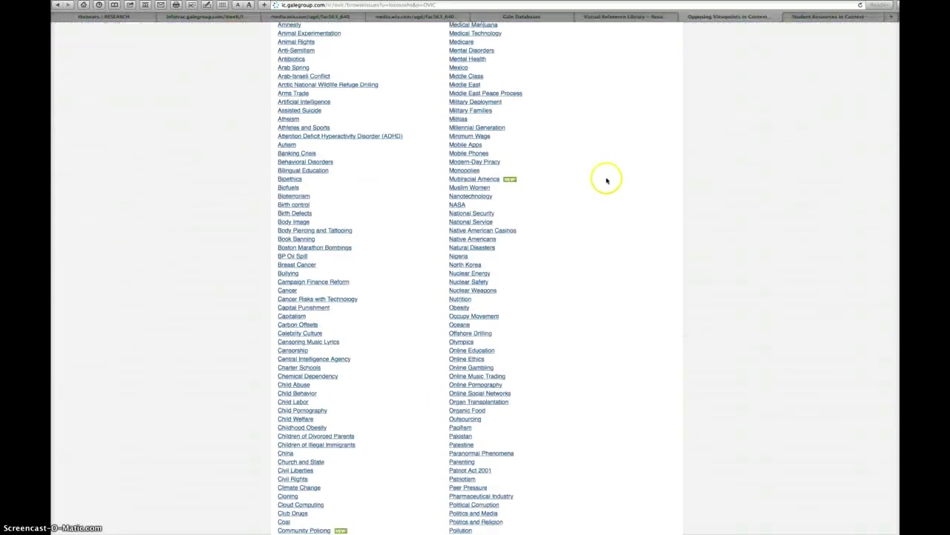
pyautogui.scroll(-7, 607, 179)
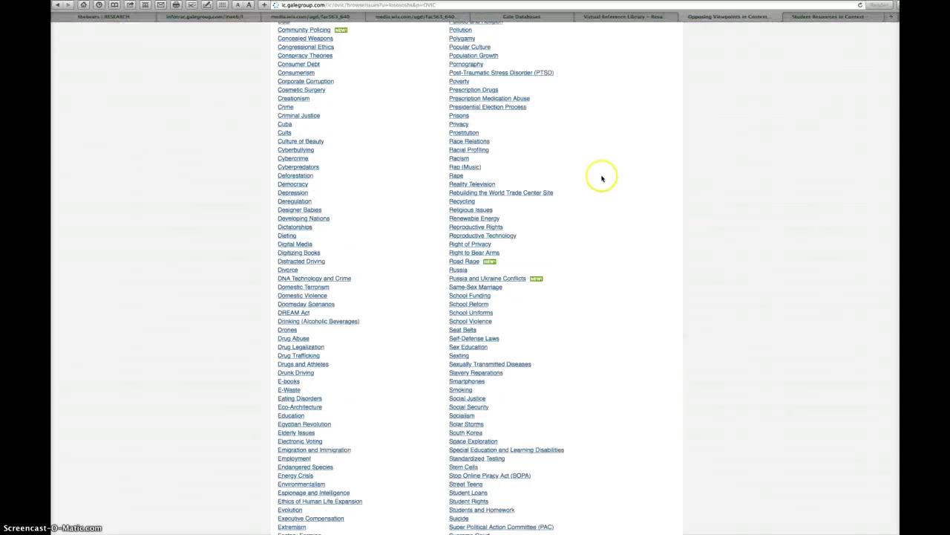
pyautogui.scroll(-3, 601, 178)
pyautogui.scroll(10, 598, 178)
pyautogui.scroll(10, 599, 179)
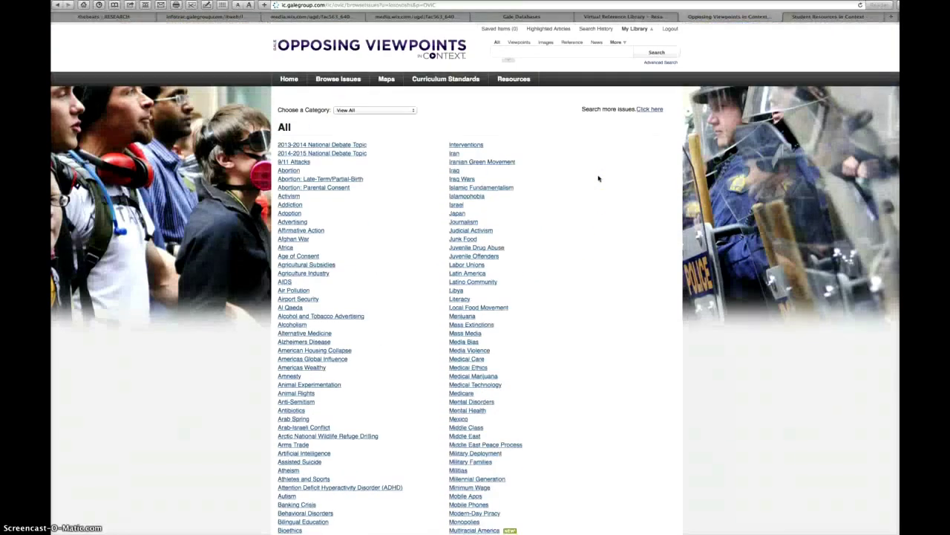
pyautogui.click(393, 115)
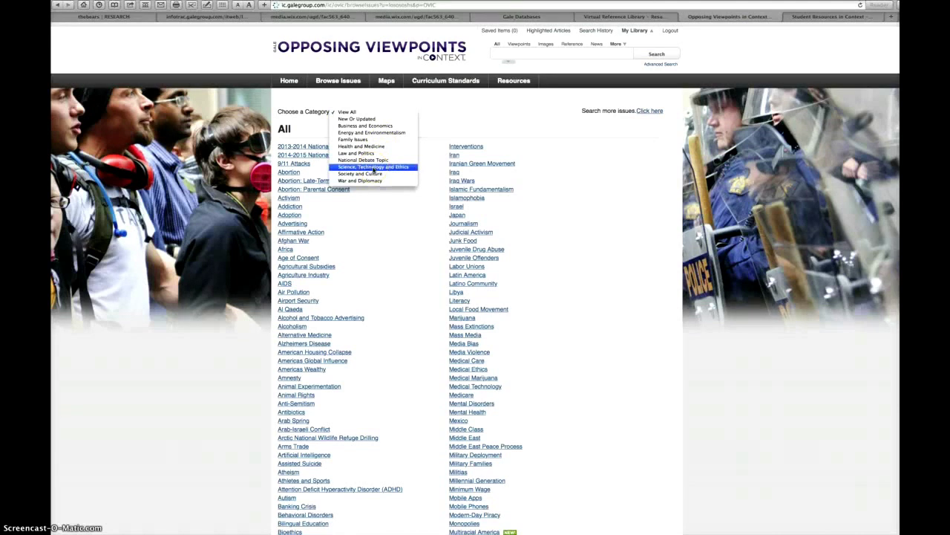
pyautogui.click(373, 167)
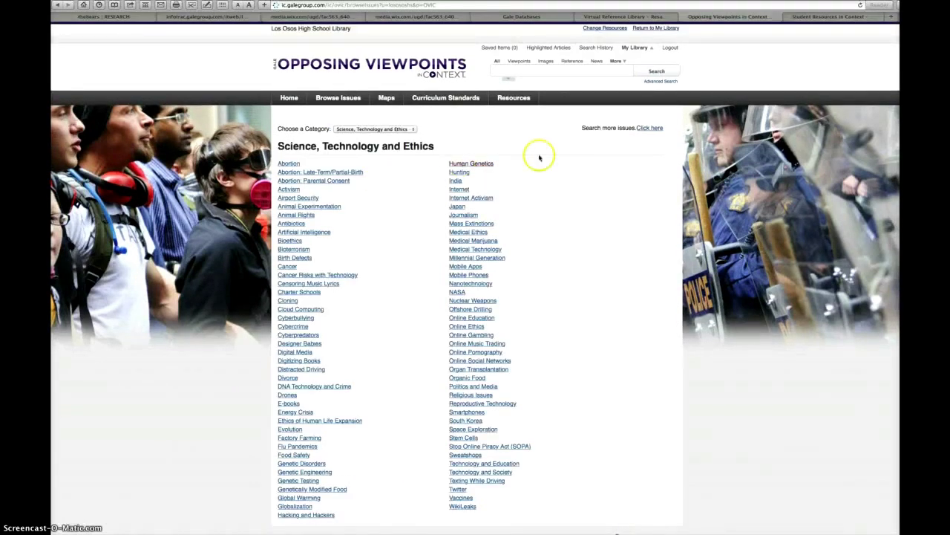
pyautogui.scroll(-3, 537, 155)
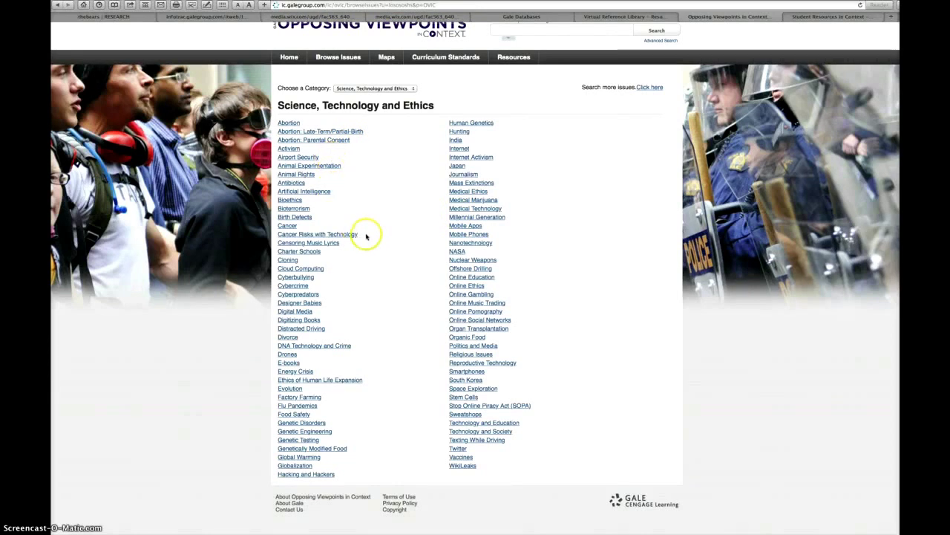
# Step: Review the Factory Farming topic page's sections, then switch to Student Resources in Context
pyautogui.click(312, 398)
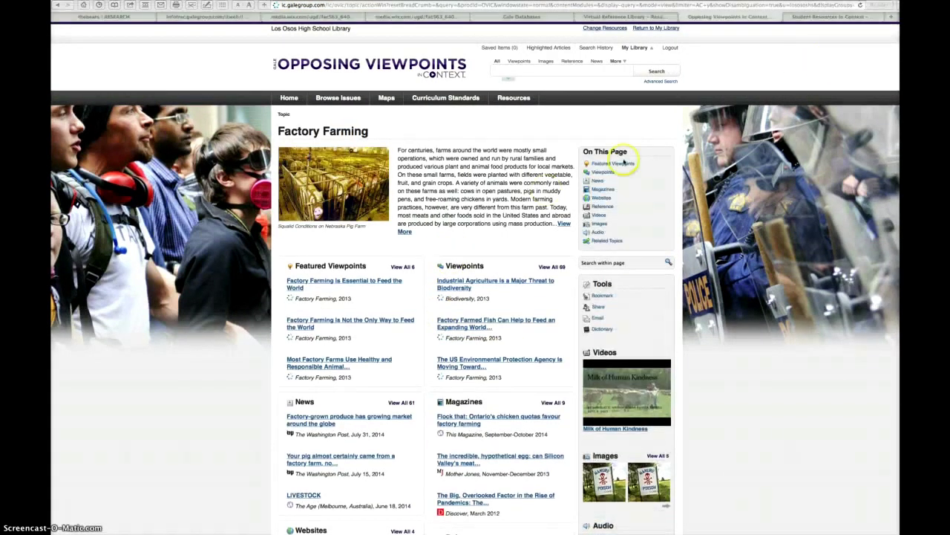
pyautogui.scroll(-1, 457, 170)
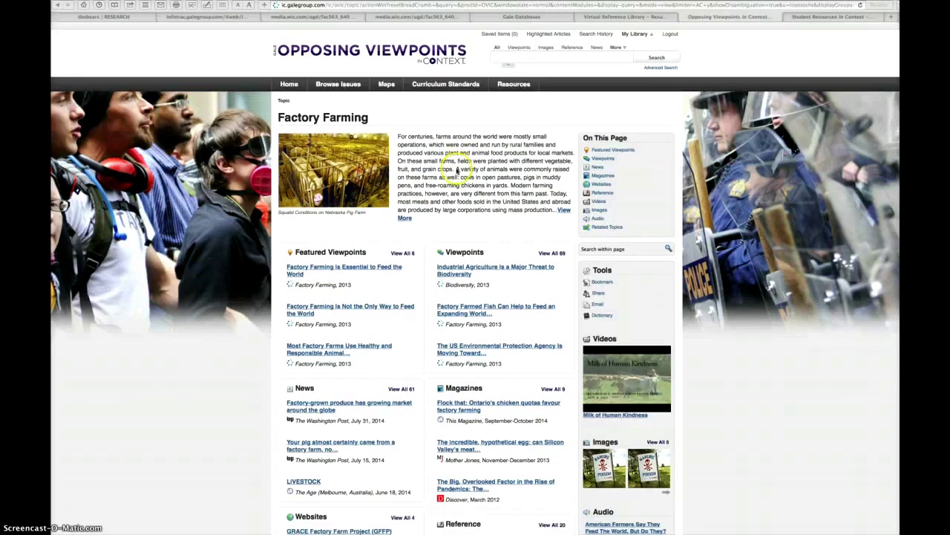
pyautogui.scroll(-4, 457, 169)
pyautogui.scroll(-8, 495, 191)
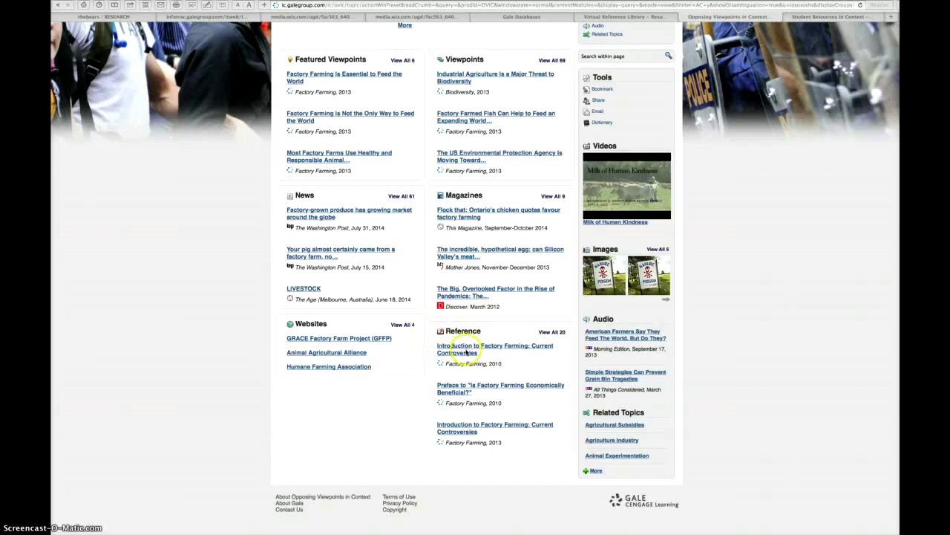
pyautogui.scroll(10, 483, 349)
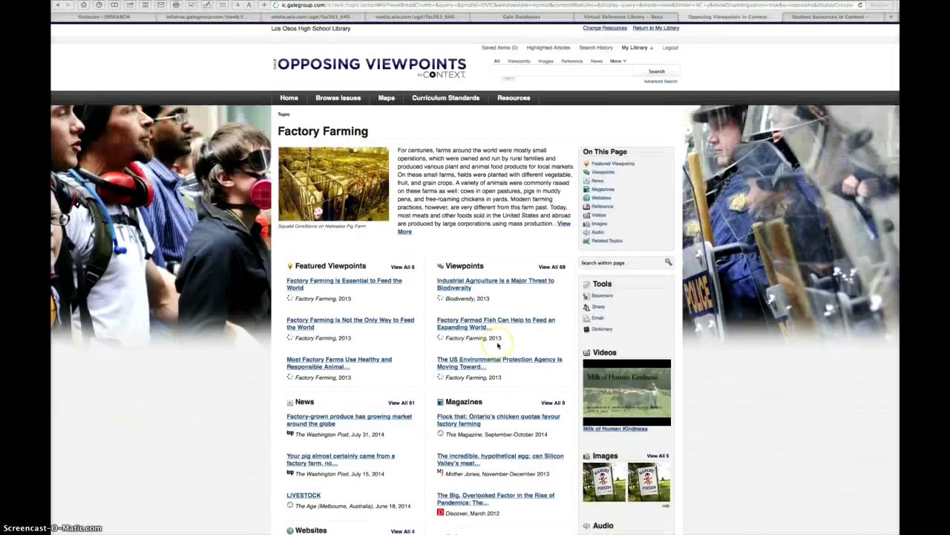
pyautogui.scroll(-2, 460, 327)
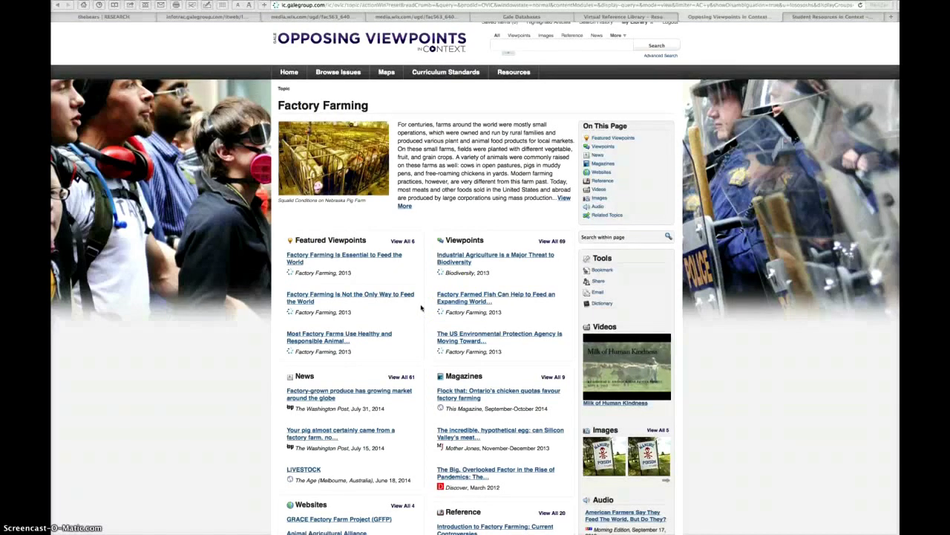
pyautogui.scroll(-2, 421, 308)
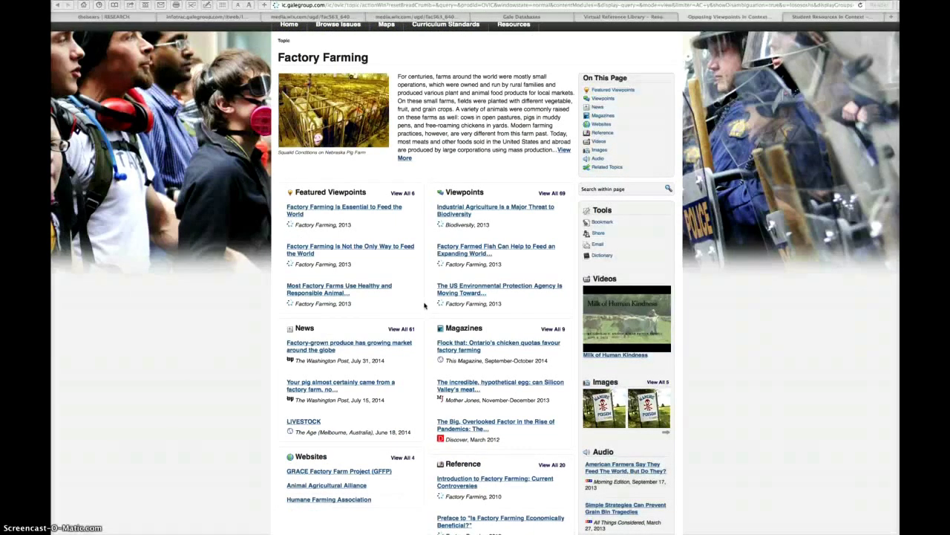
pyautogui.scroll(-1, 424, 305)
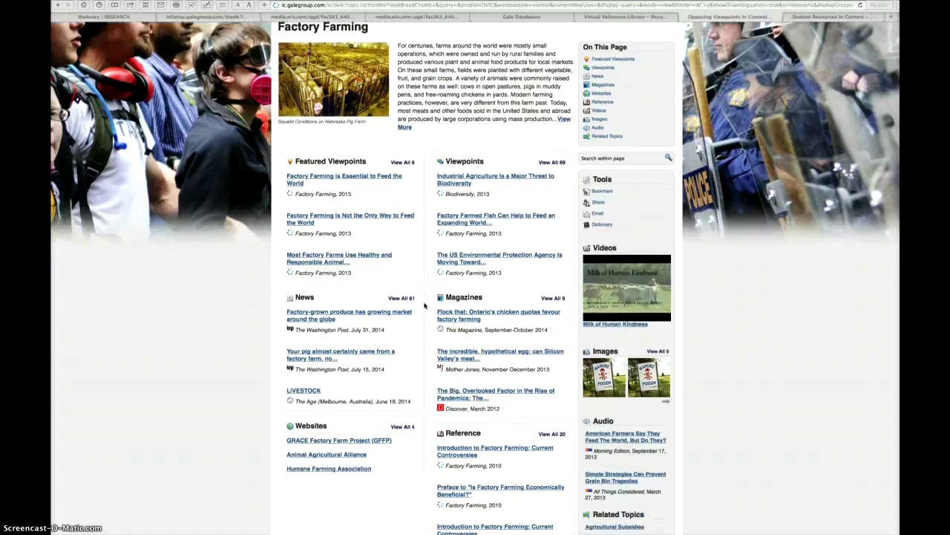
pyautogui.scroll(3, 425, 305)
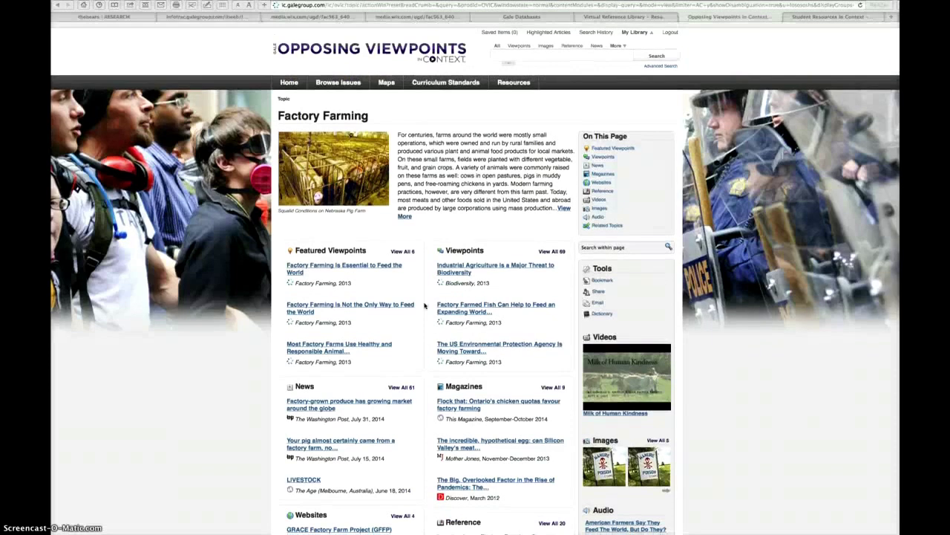
pyautogui.click(824, 18)
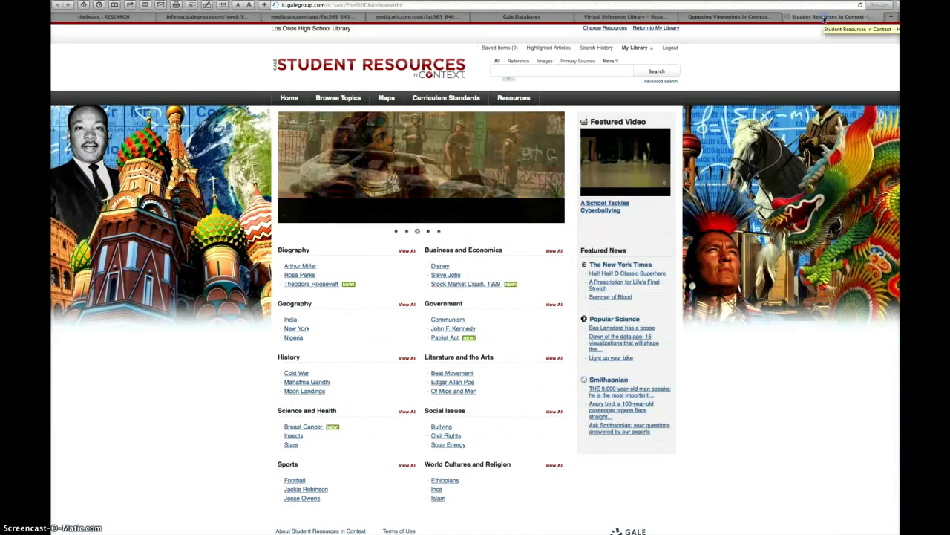
# Step: Open the A-to-Z Browse Topics list in Student Resources in Context and scroll through it
pyautogui.click(347, 100)
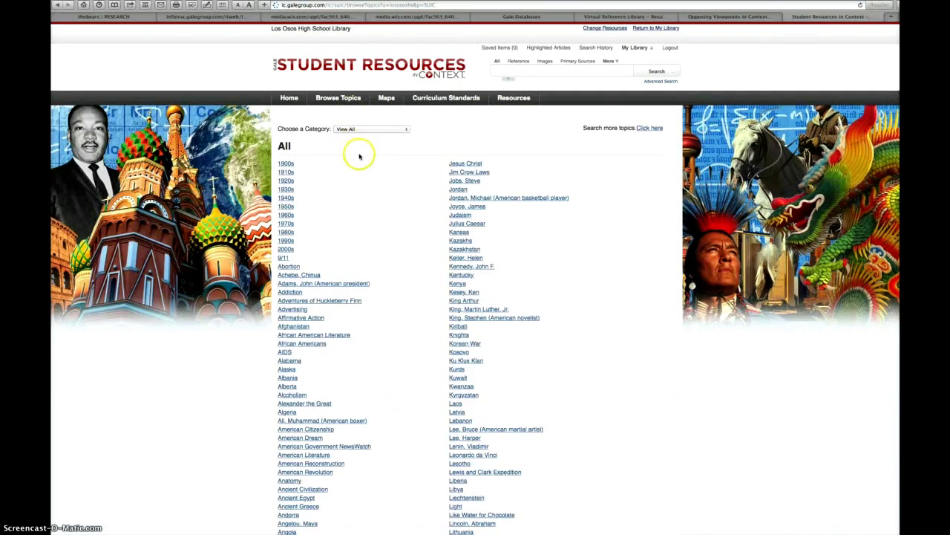
pyautogui.scroll(-3, 364, 153)
pyautogui.scroll(-3, 365, 153)
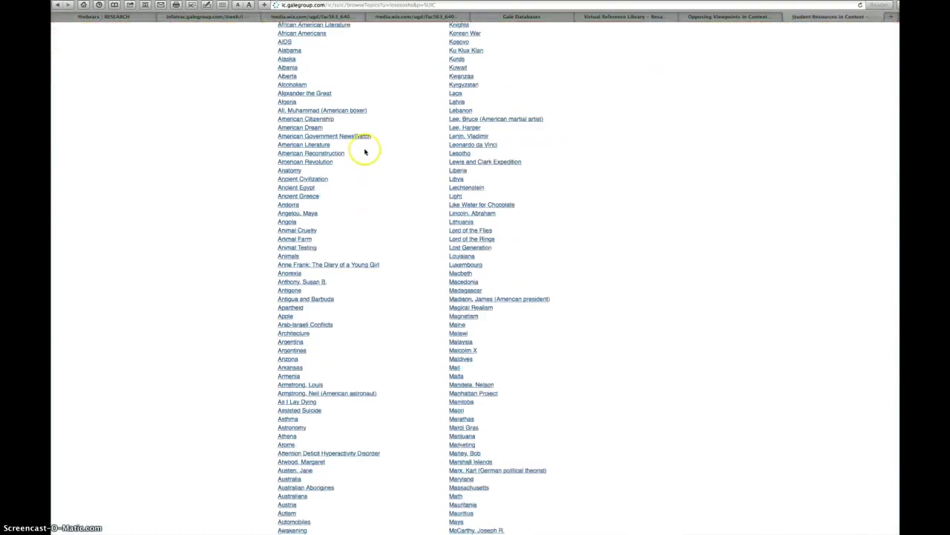
pyautogui.scroll(-15, 364, 153)
pyautogui.scroll(20, 365, 155)
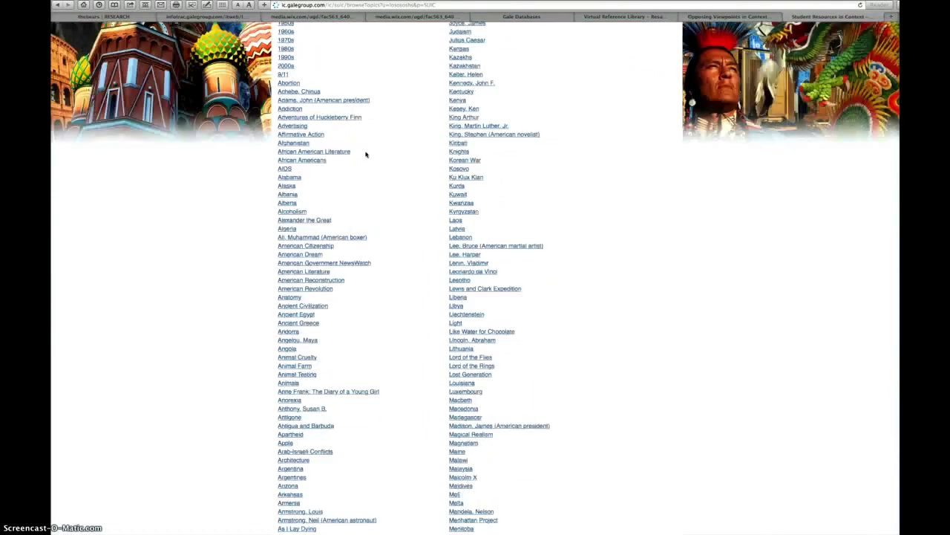
# Step: Narrow the topic list to the History category and open the 1930s topic page
pyautogui.click(377, 130)
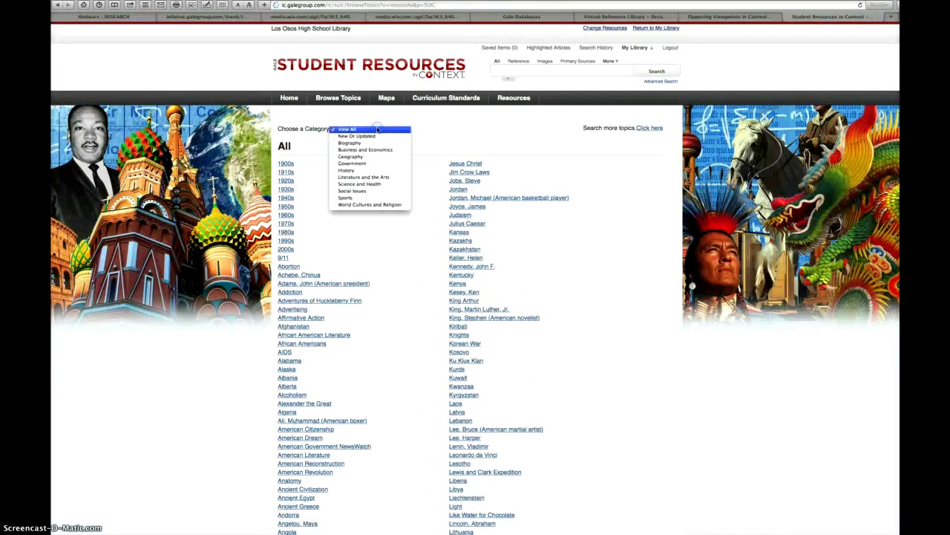
pyautogui.click(358, 170)
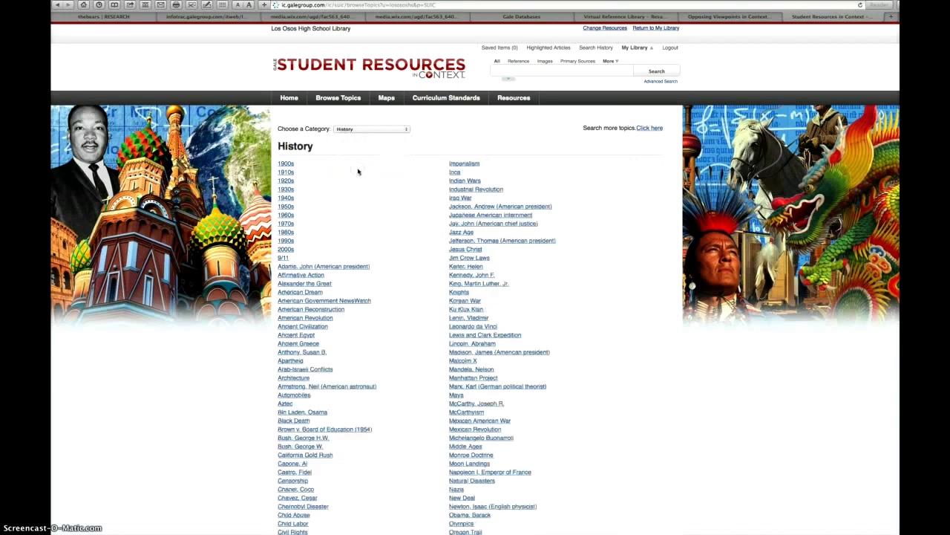
pyautogui.click(285, 189)
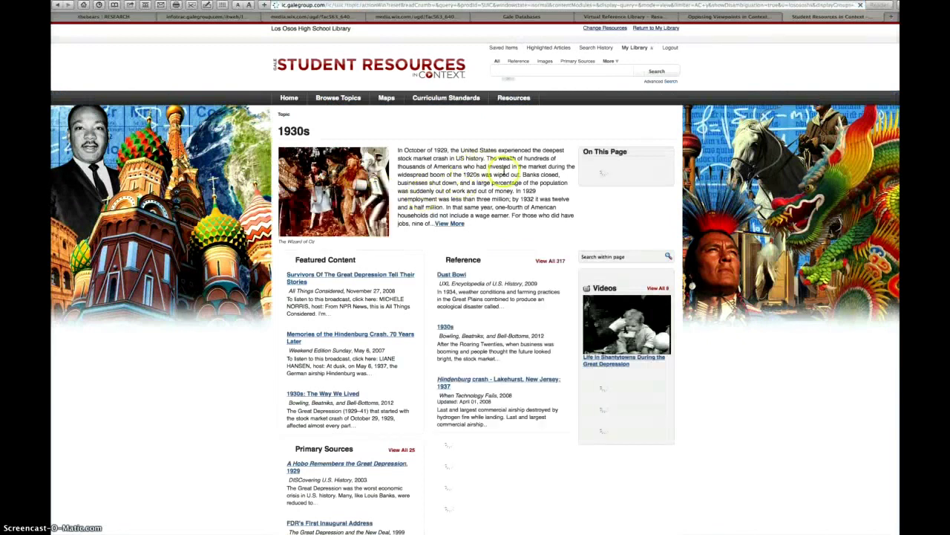
# Step: Review the 1930s page's featured content and reference articles, then return to the Factory Farming page
pyautogui.scroll(-2, 487, 164)
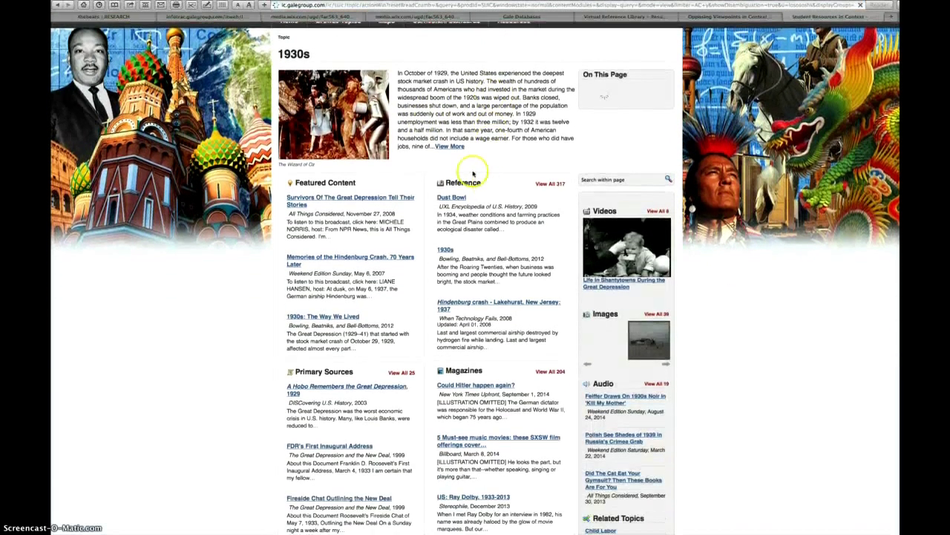
pyautogui.scroll(-2, 498, 174)
pyautogui.scroll(-1, 498, 200)
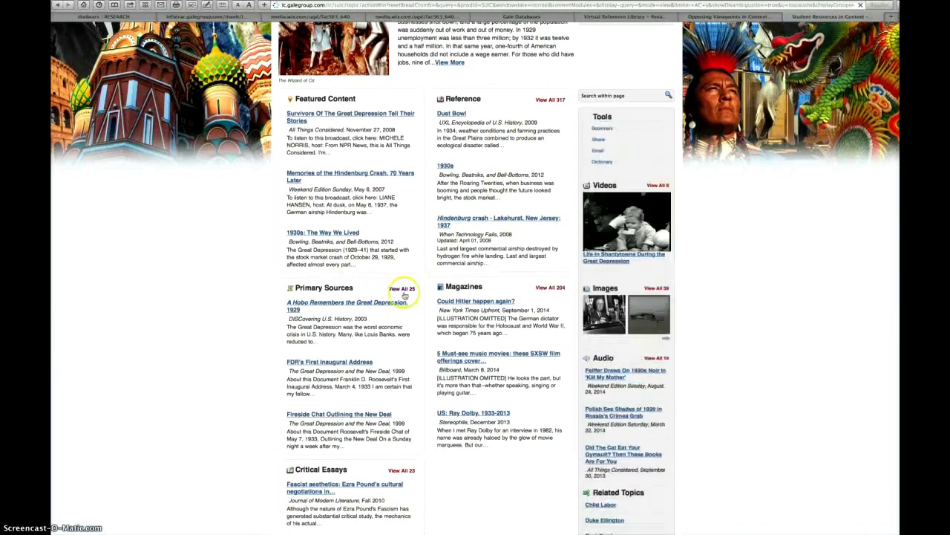
pyautogui.scroll(-1, 404, 292)
pyautogui.scroll(-2, 407, 290)
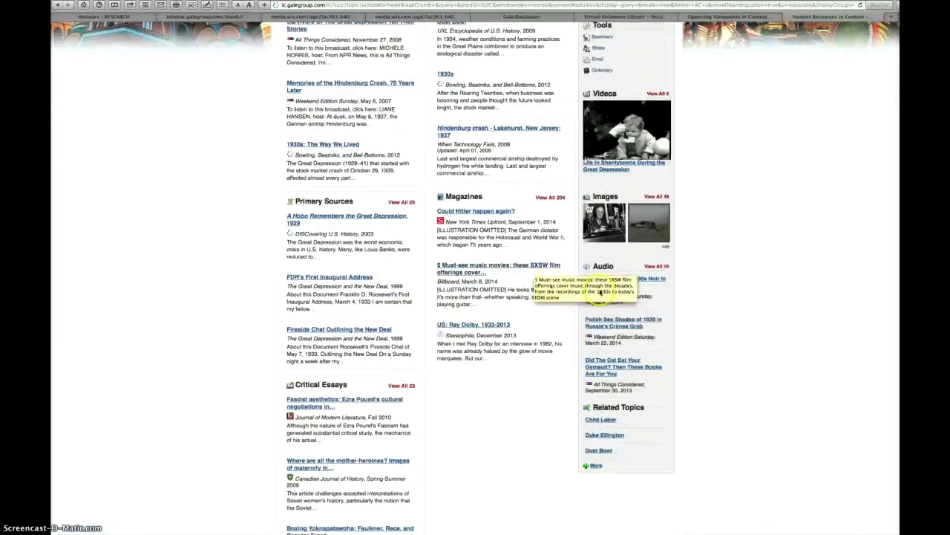
pyautogui.scroll(1, 622, 272)
pyautogui.moveTo(621, 249)
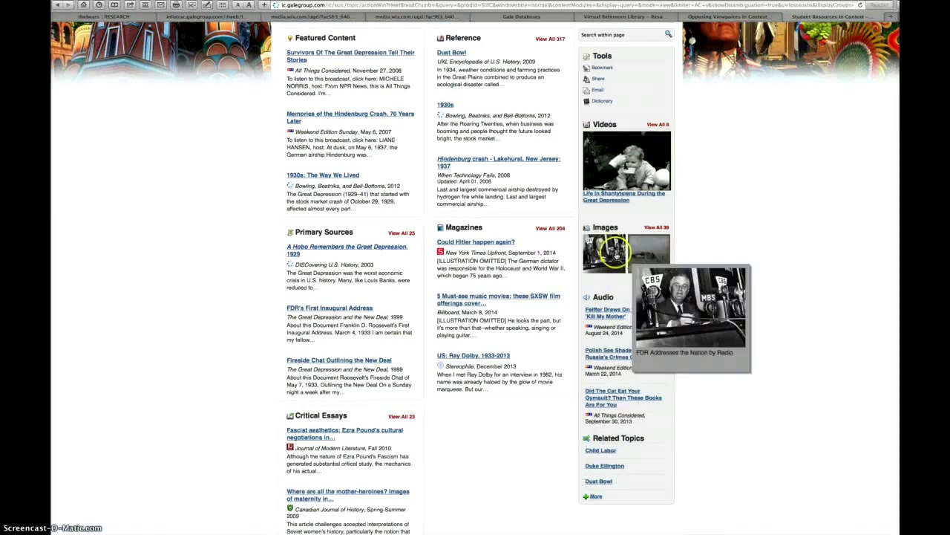
pyautogui.scroll(1, 614, 251)
pyautogui.scroll(5, 642, 192)
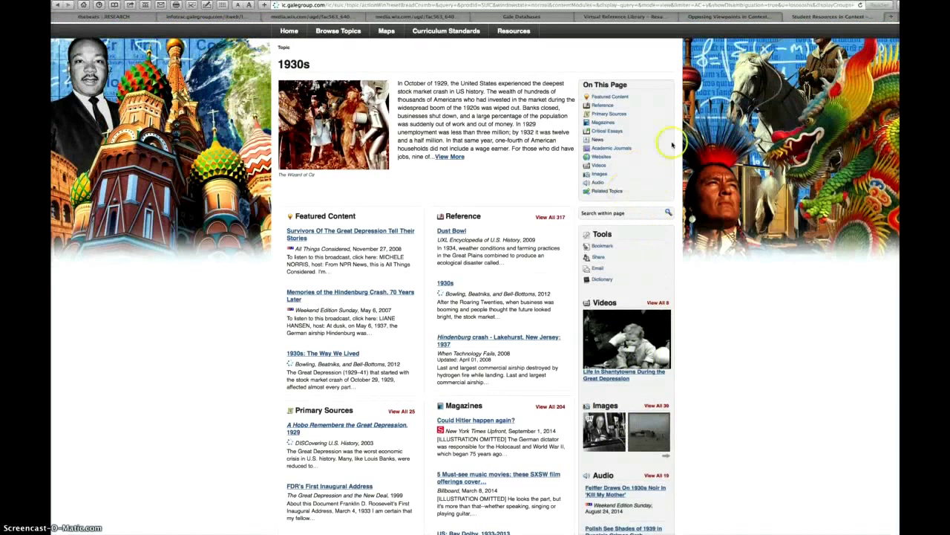
pyautogui.click(754, 17)
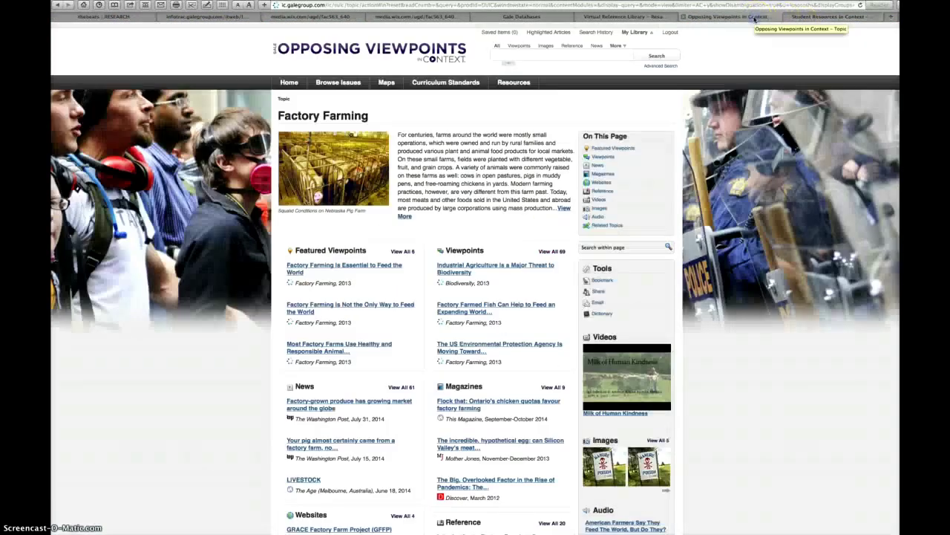
# Step: Revisit the Virtual Reference Library results and Factory Farming page, then show the Gale summary handout PDF
pyautogui.click(643, 17)
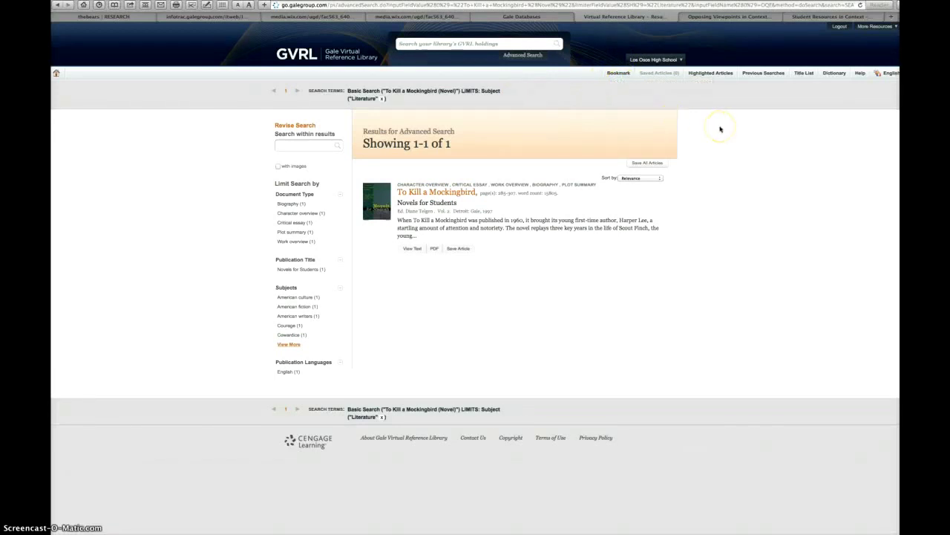
pyautogui.click(732, 16)
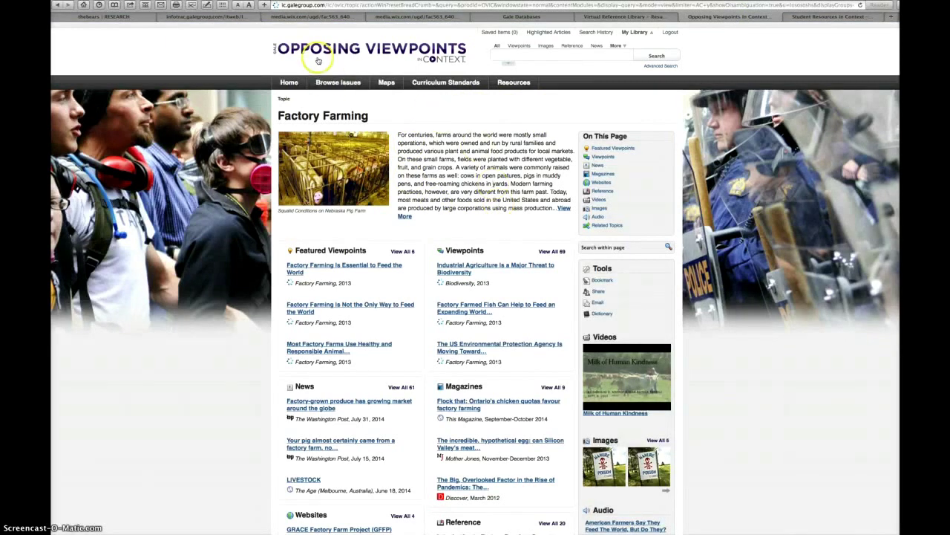
pyautogui.click(400, 16)
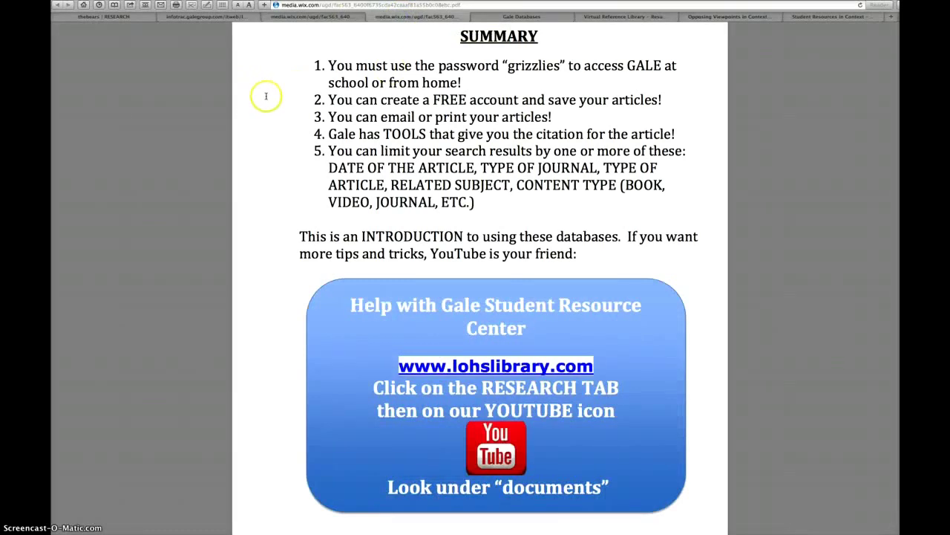